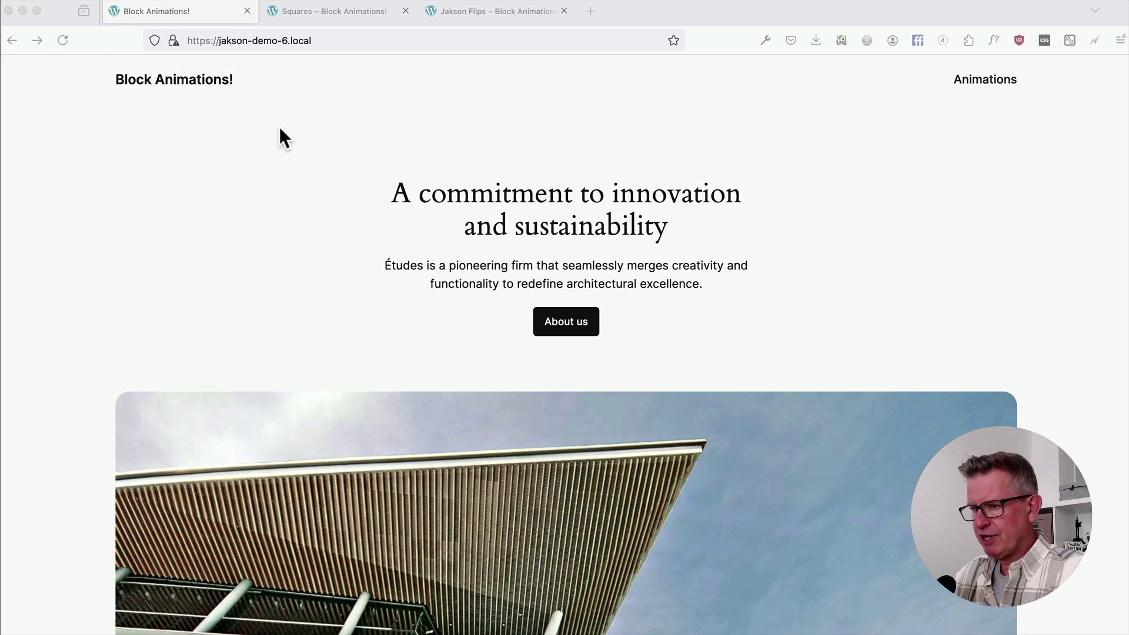
Copy the plugin name 'Blocks Animation' from its wordpress.org directory page
key(super+Tab)
key(super+Tab)
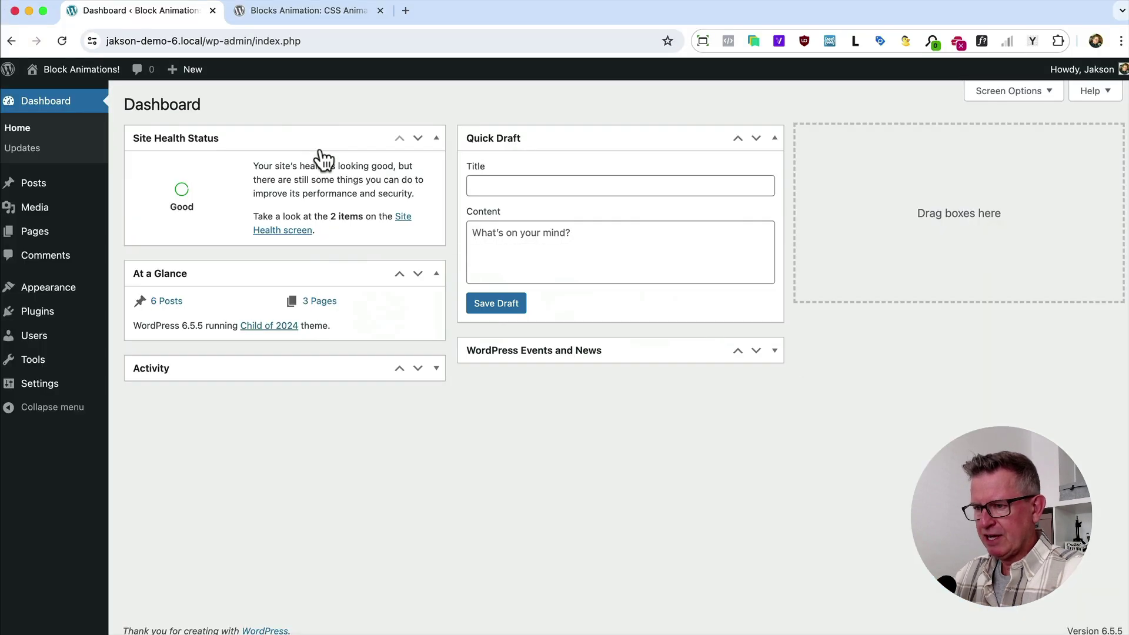
mouse_move(12, 313)
click(168, 334)
click(312, 13)
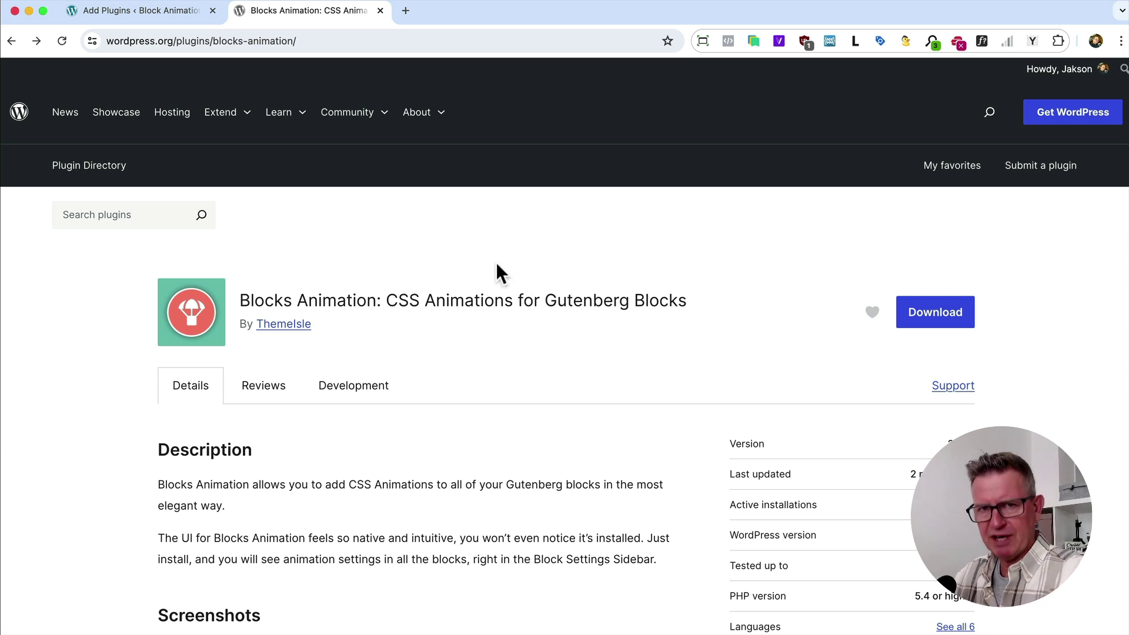
drag(378, 301, 240, 298)
key(super+c)
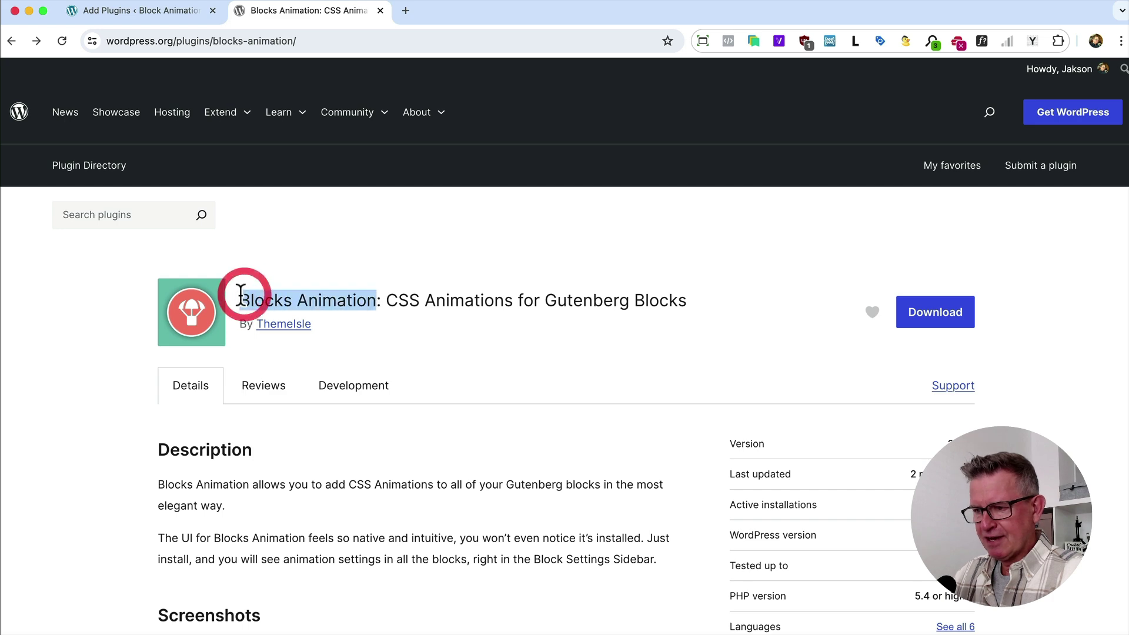
Search Add New Plugin for Blocks Animation, then install and activate it
click(99, 13)
click(953, 151)
key(super+v)
click(1089, 235)
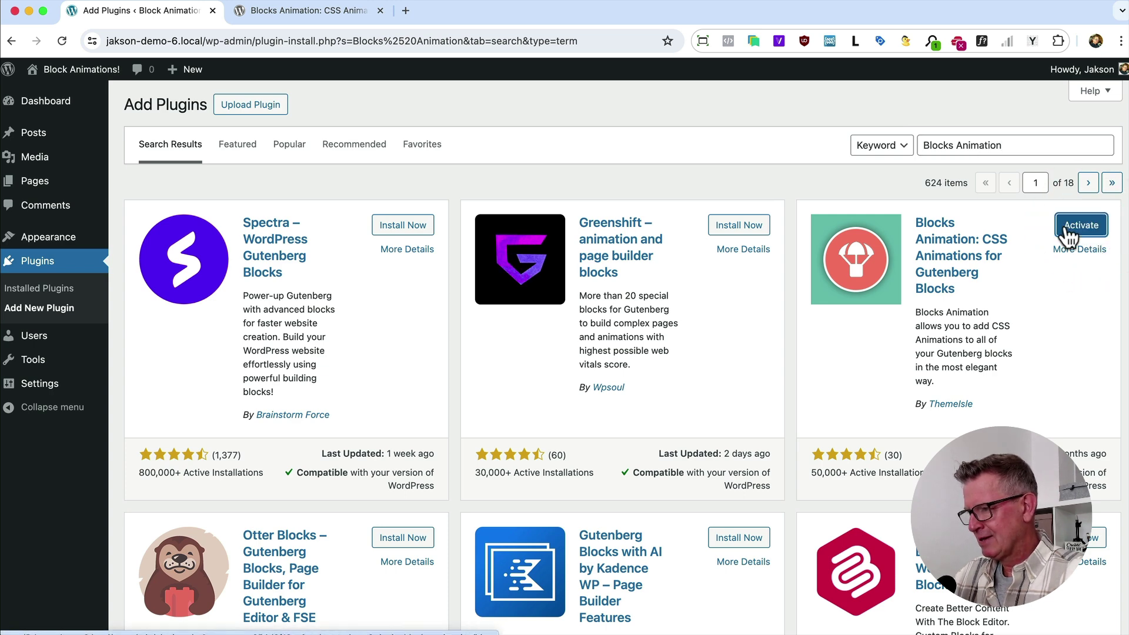
click(1079, 227)
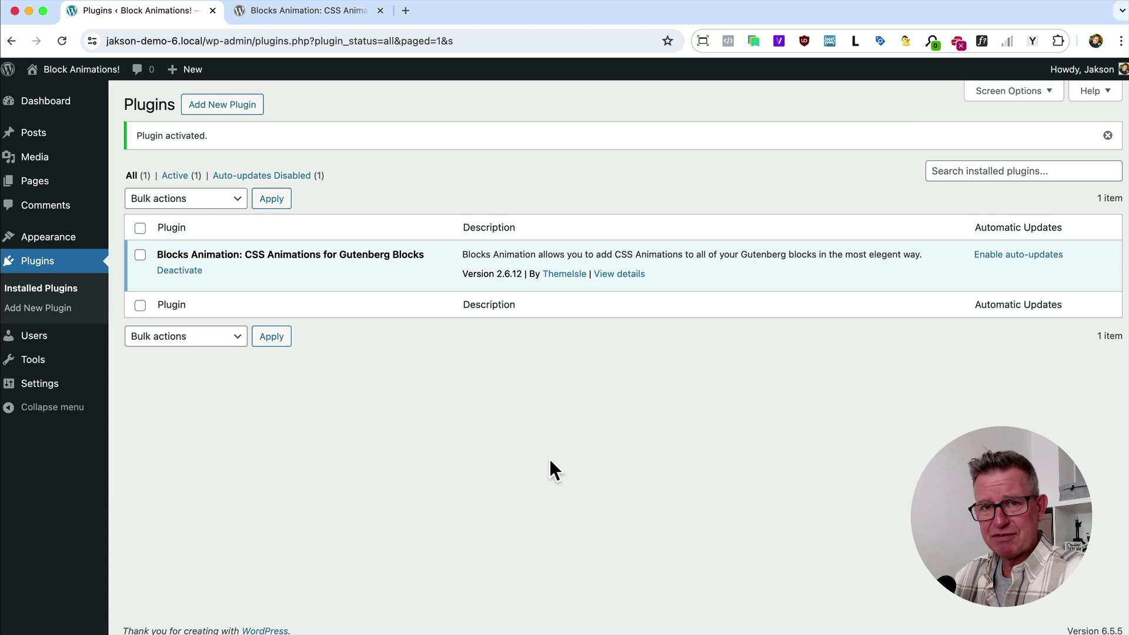
Open the Animations page in the block editor after previewing the live /animations/ page in Firefox
click(49, 184)
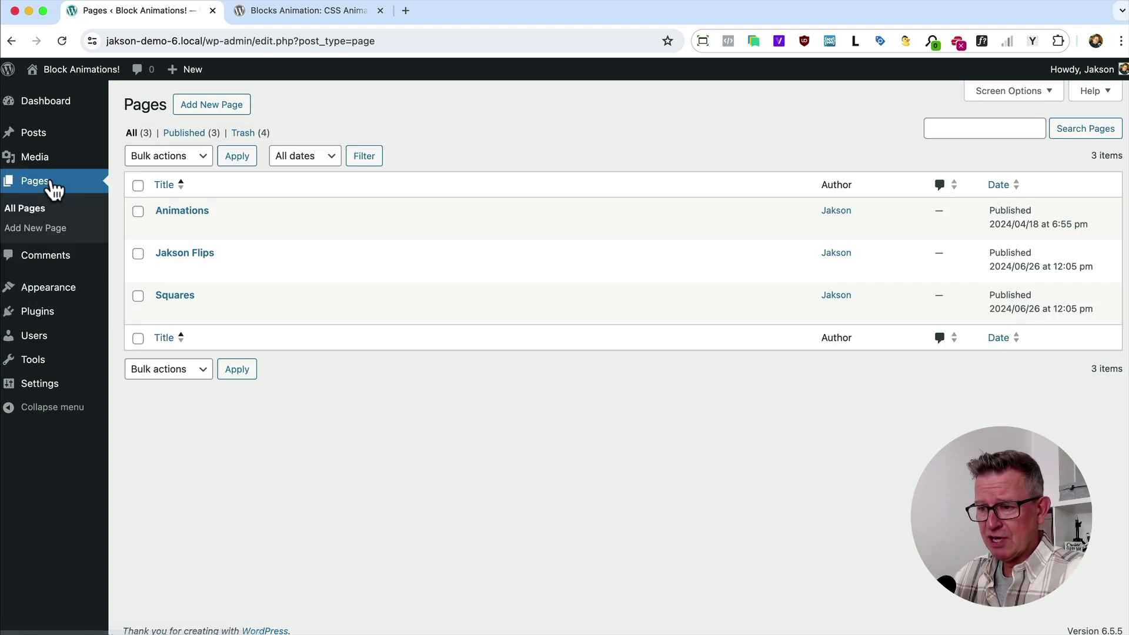
click(192, 211)
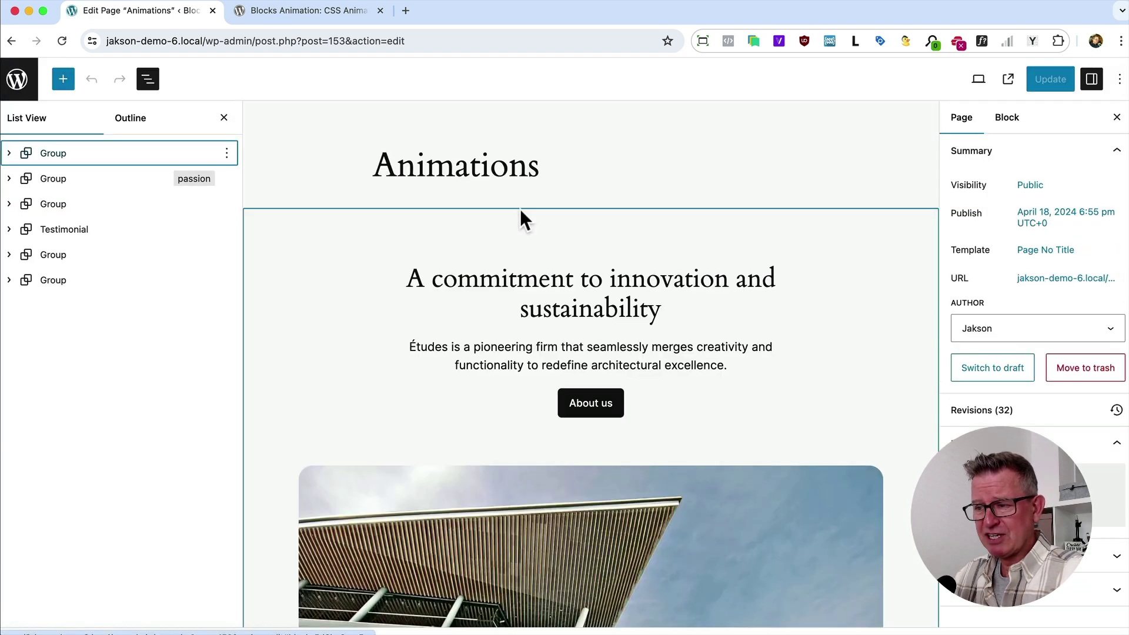
key(super+Tab)
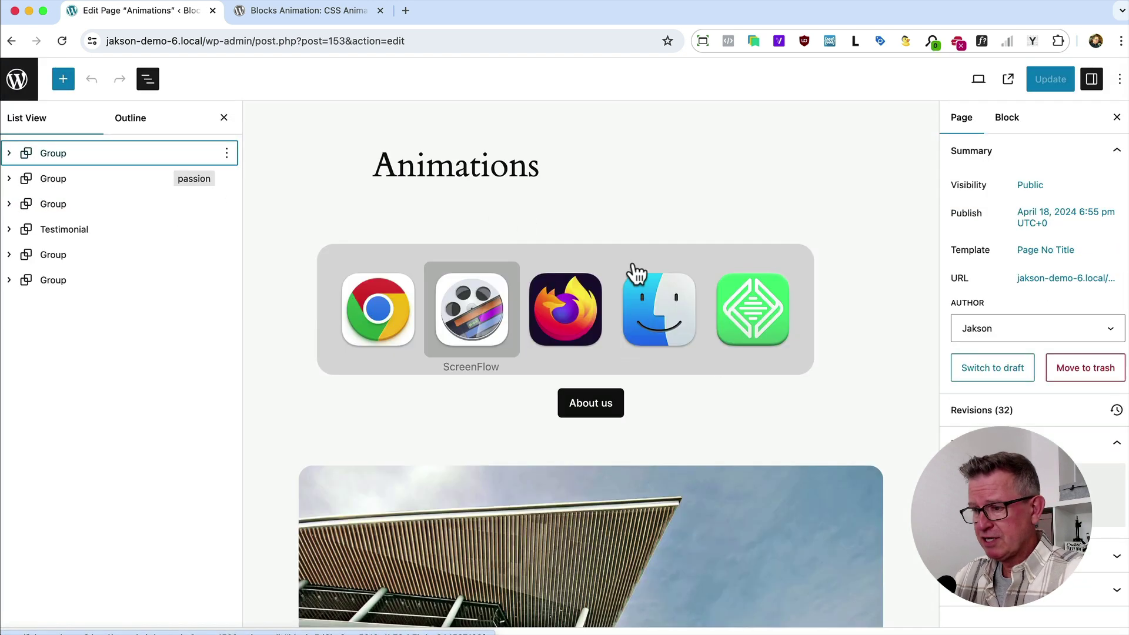
click(540, 308)
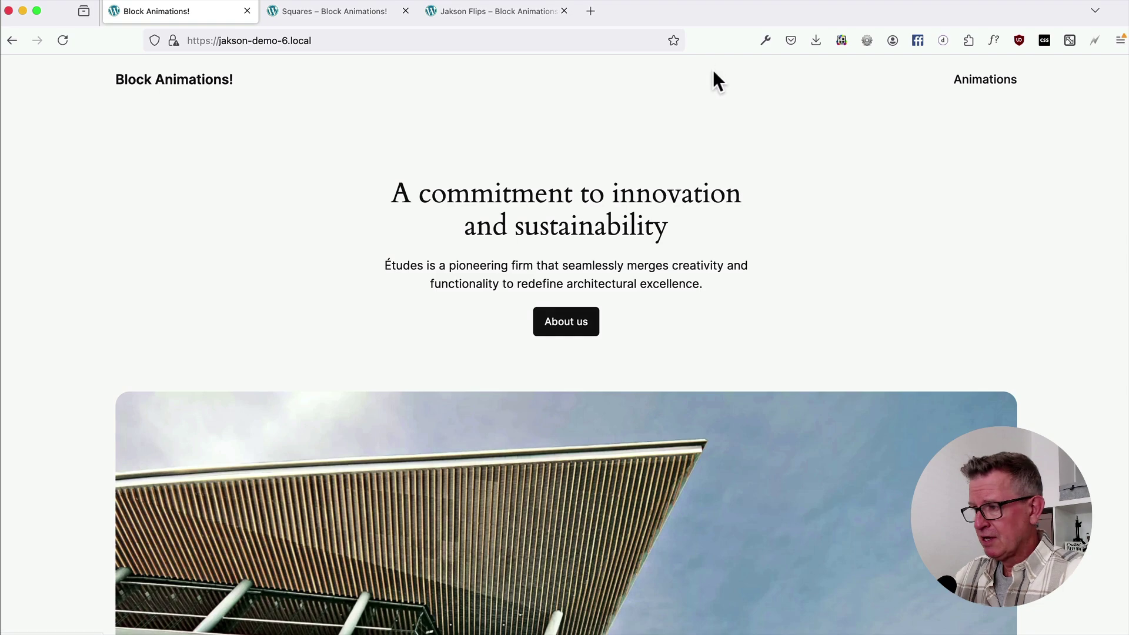
click(980, 79)
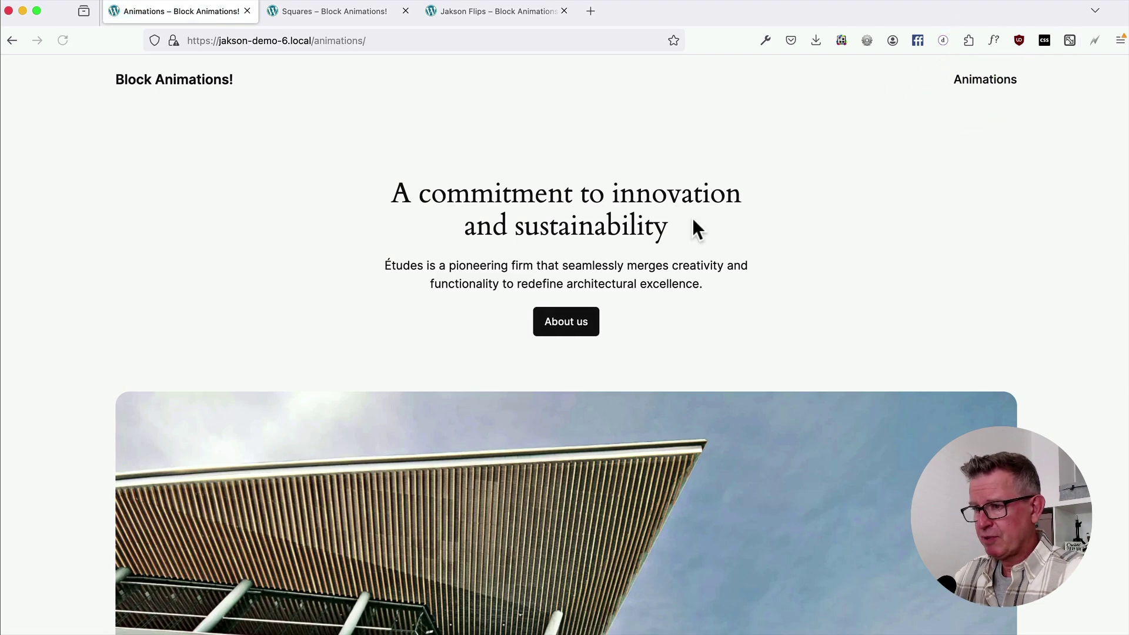
scroll(694, 221, down, 10)
scroll(692, 220, down, 5)
scroll(692, 223, up, 15)
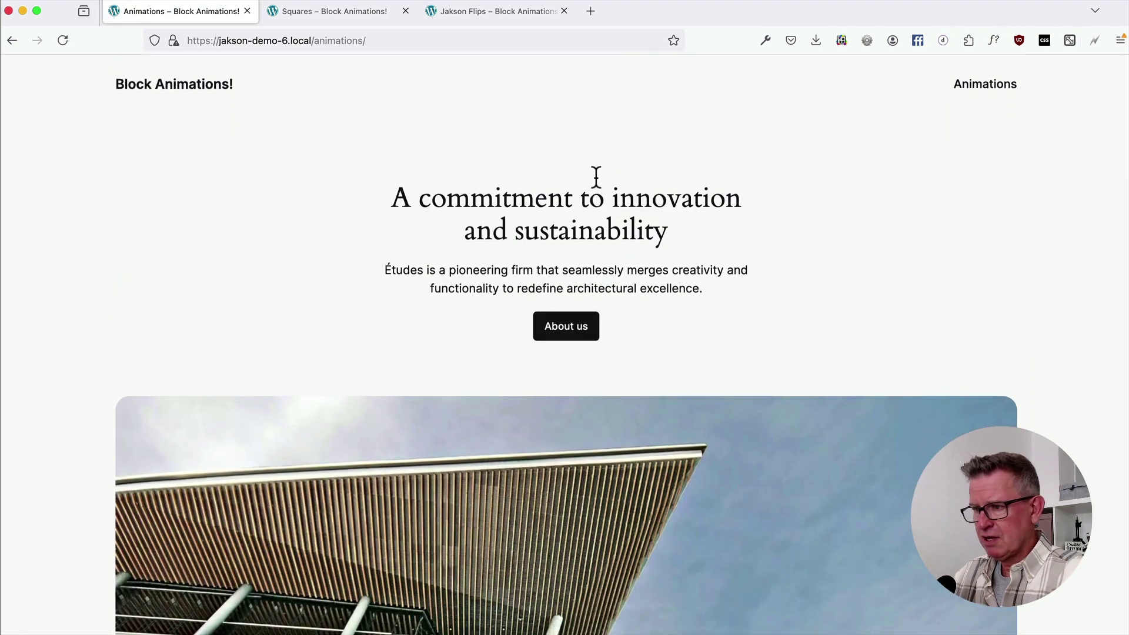
key(super+Tab)
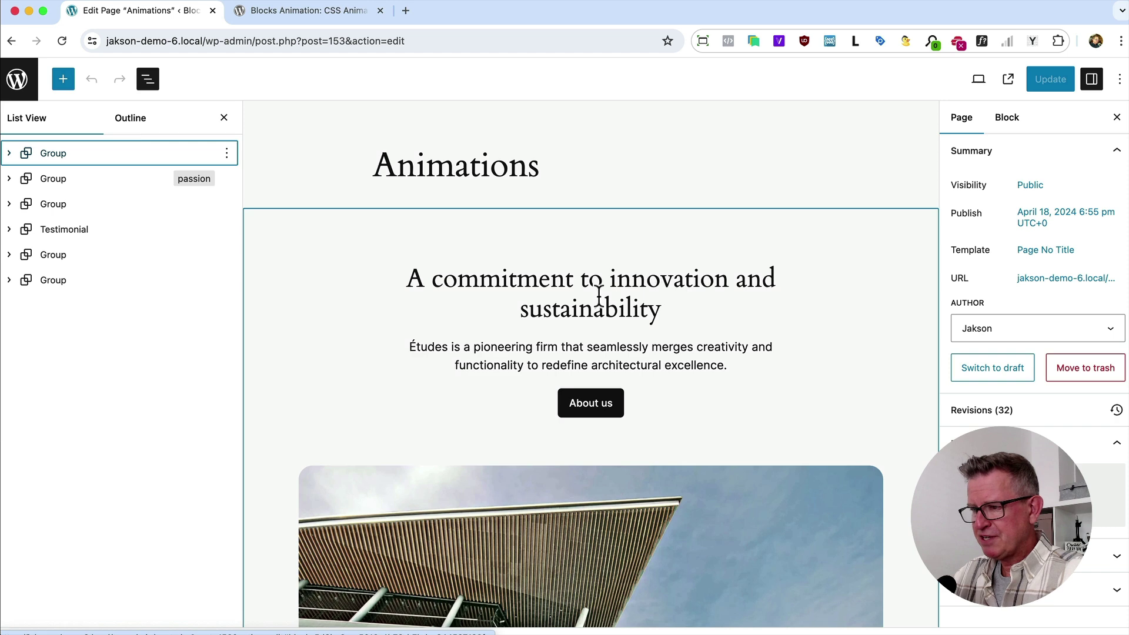
Give the 'A commitment to innovation and sustainability' heading a Fade In Up animation and replay it
click(570, 284)
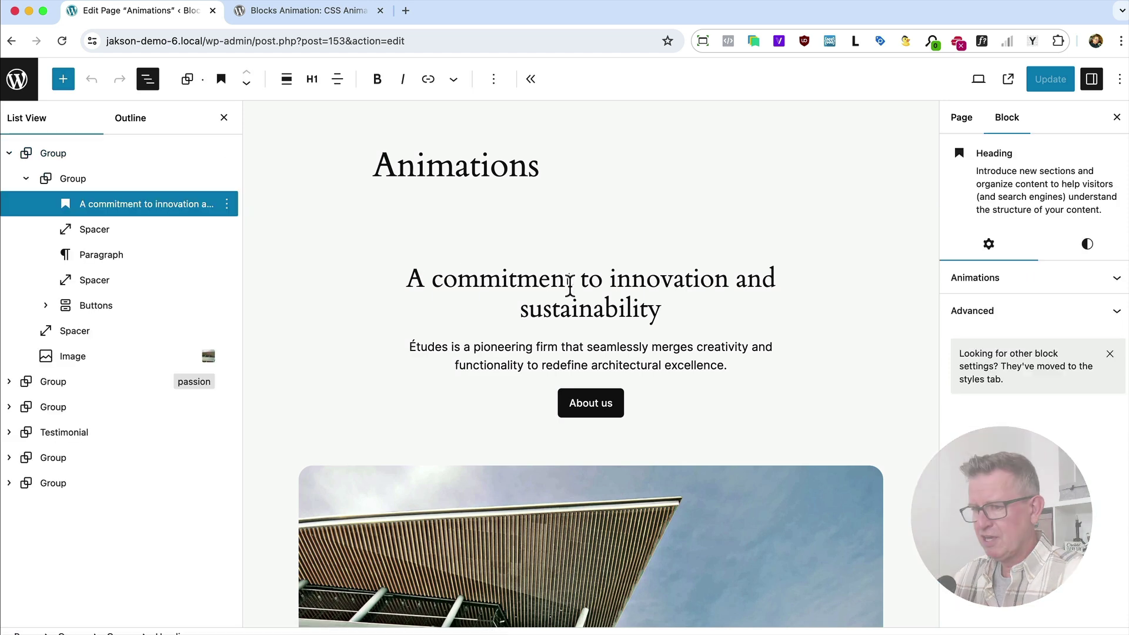
click(1016, 288)
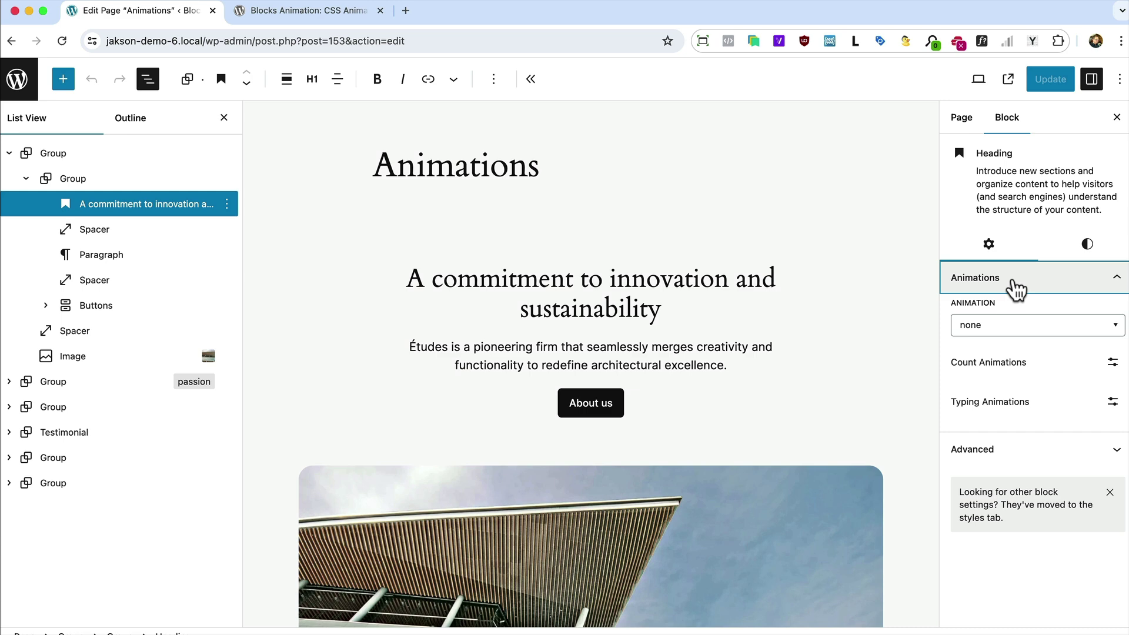
click(1021, 329)
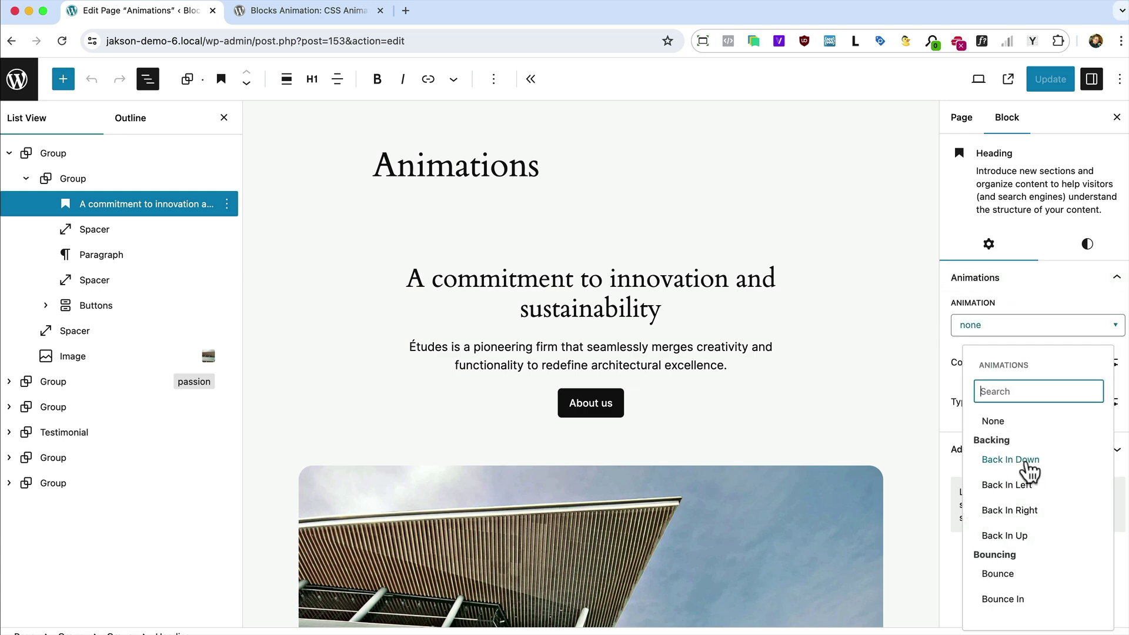
scroll(1028, 470, down, 5)
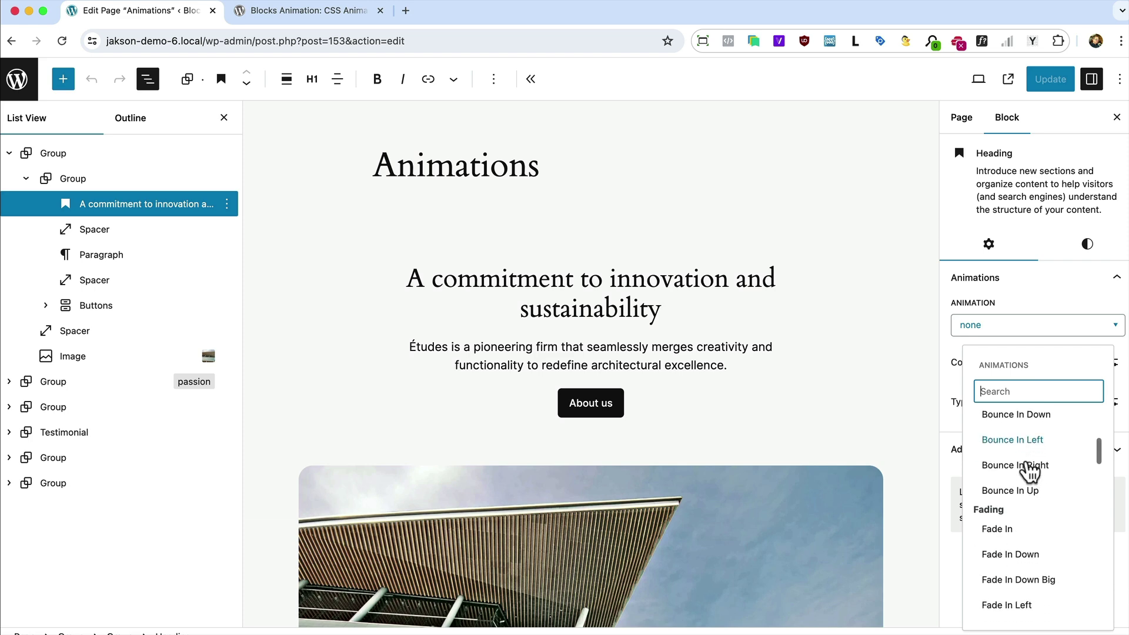
scroll(1028, 470, down, 8)
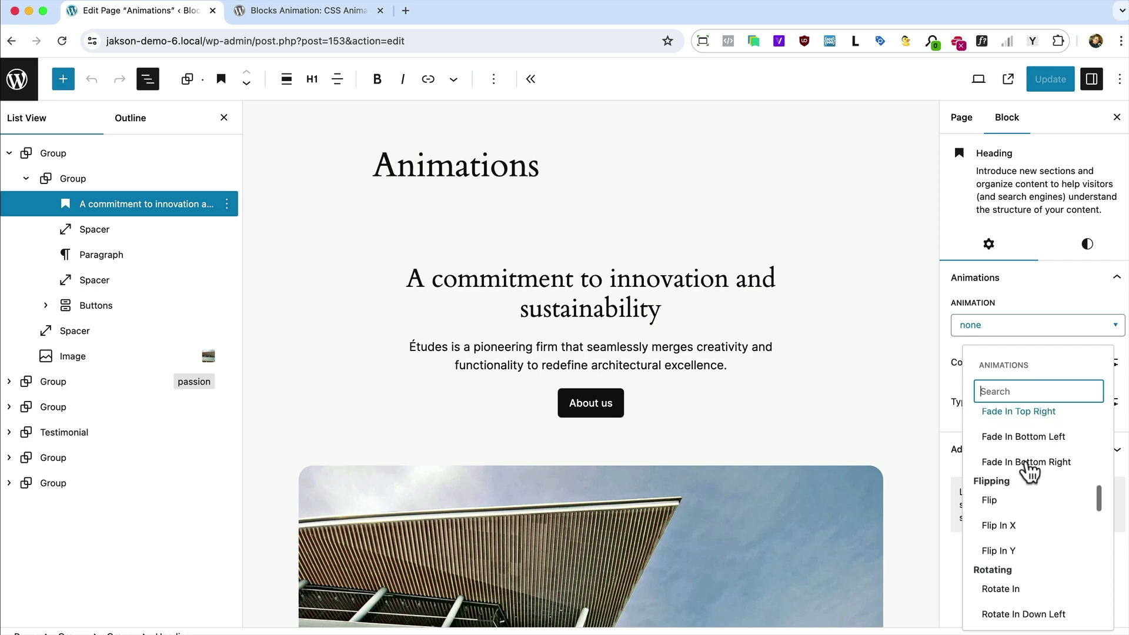
scroll(1028, 470, down, 10)
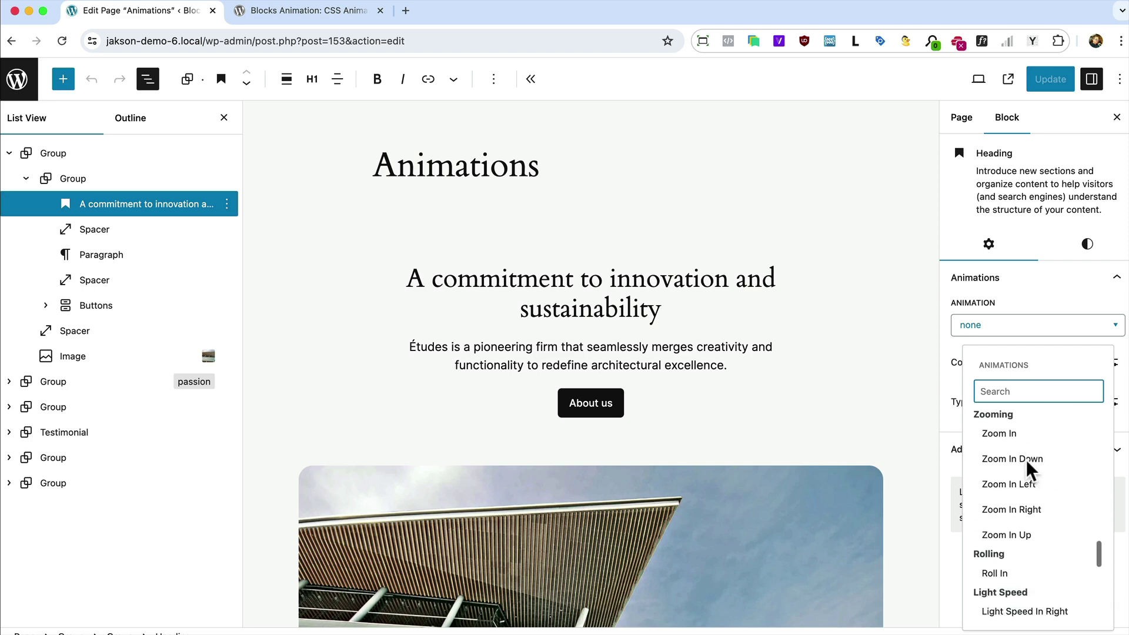
scroll(1027, 466, down, 5)
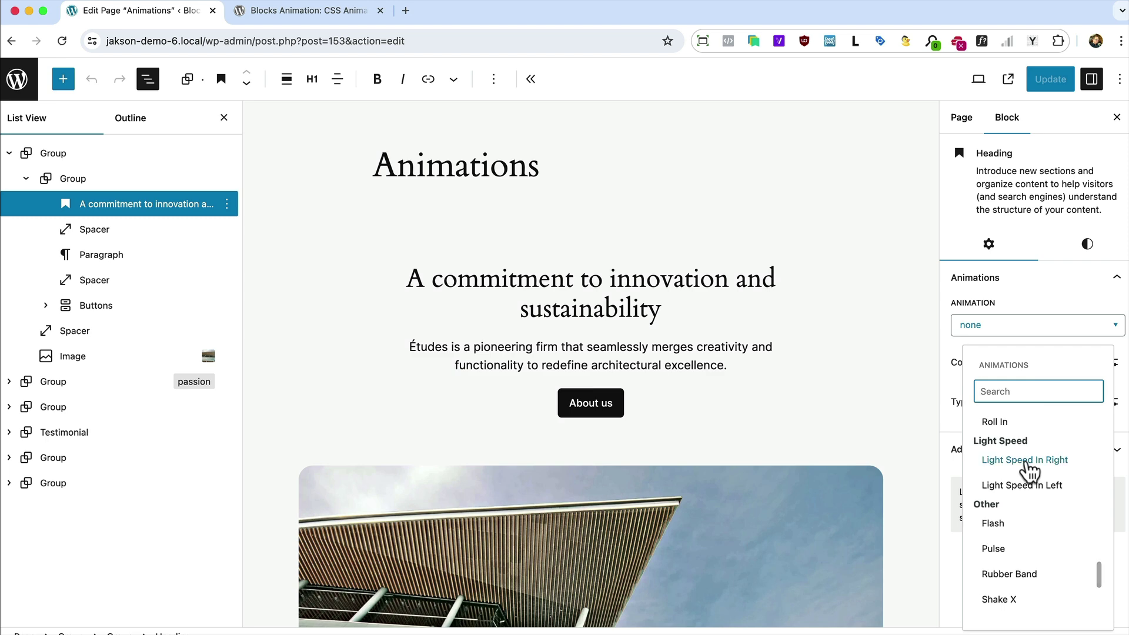
scroll(1028, 471, down, 5)
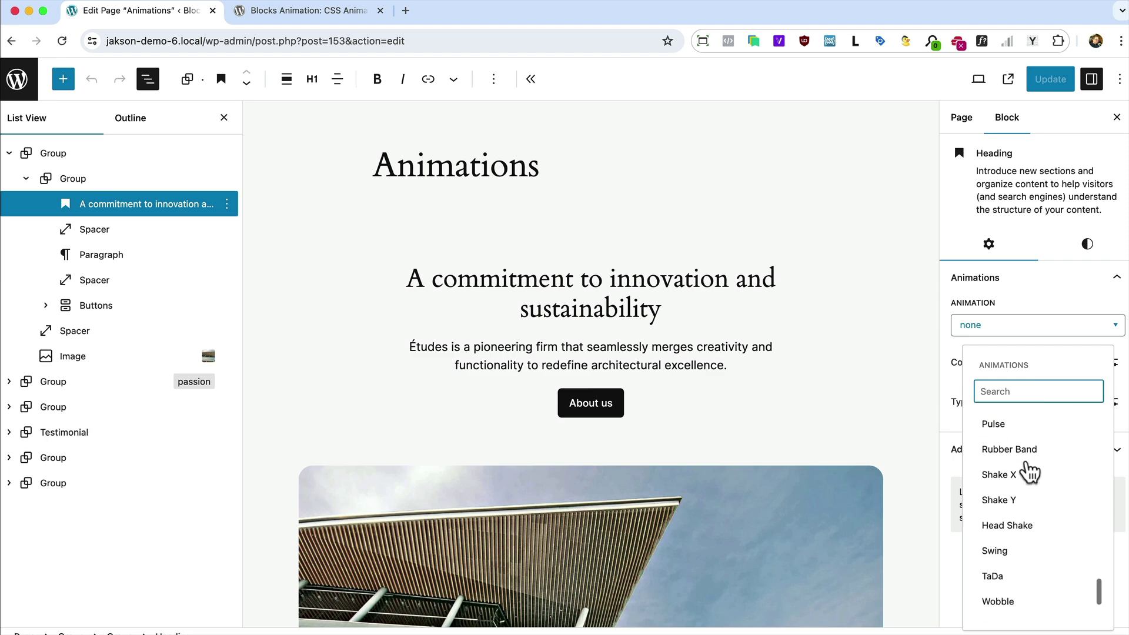
scroll(1029, 470, down, 2)
scroll(1029, 470, down, 2)
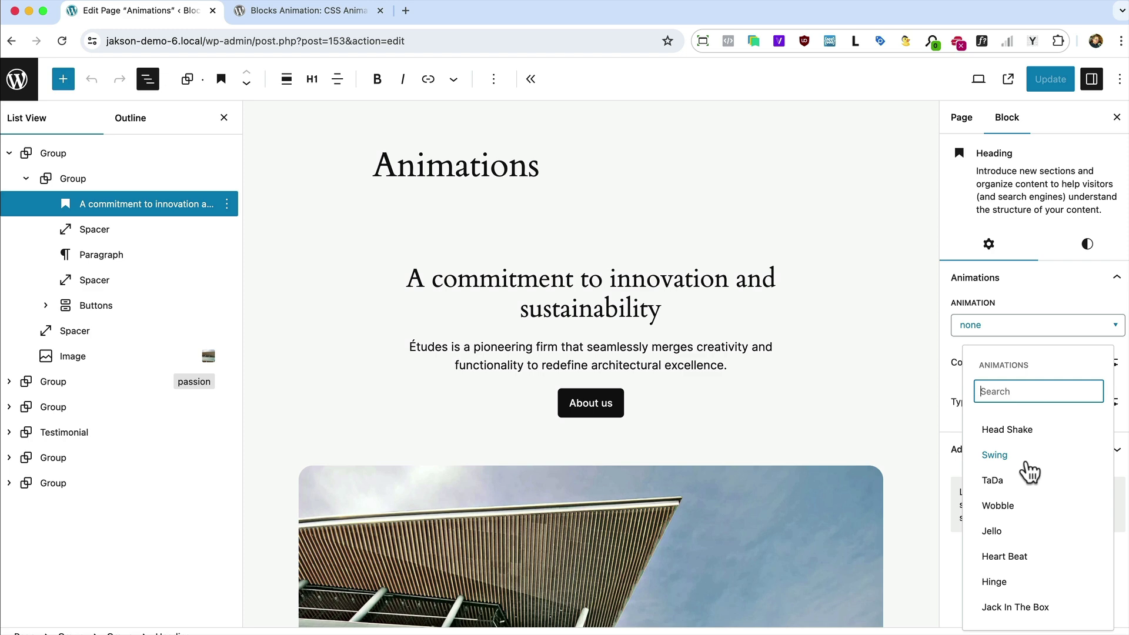
text(fade)
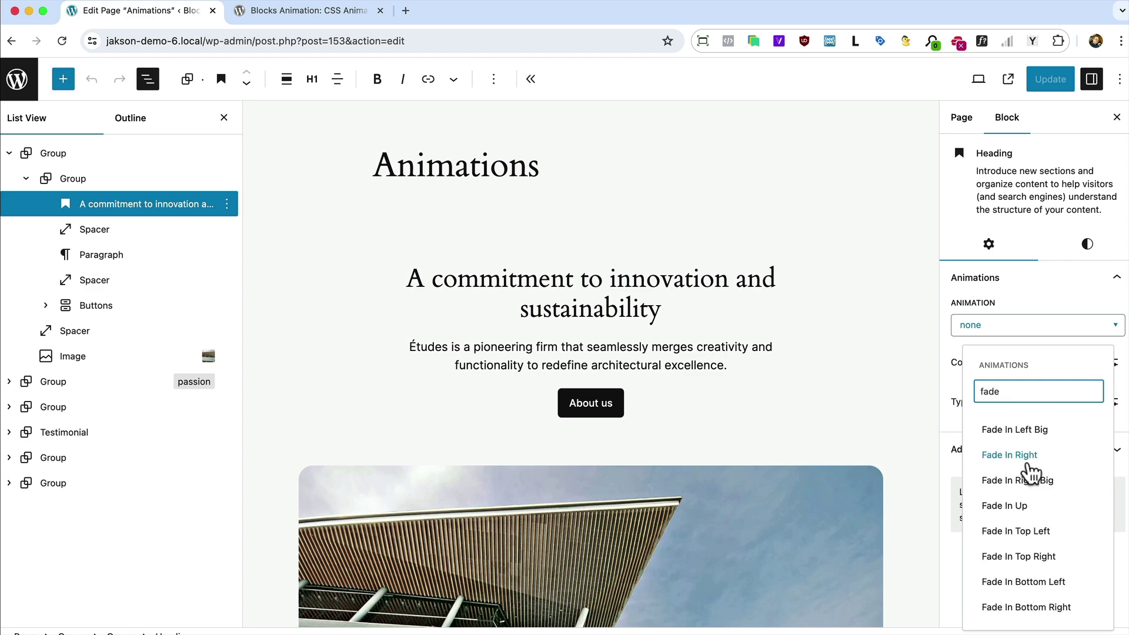
click(1022, 504)
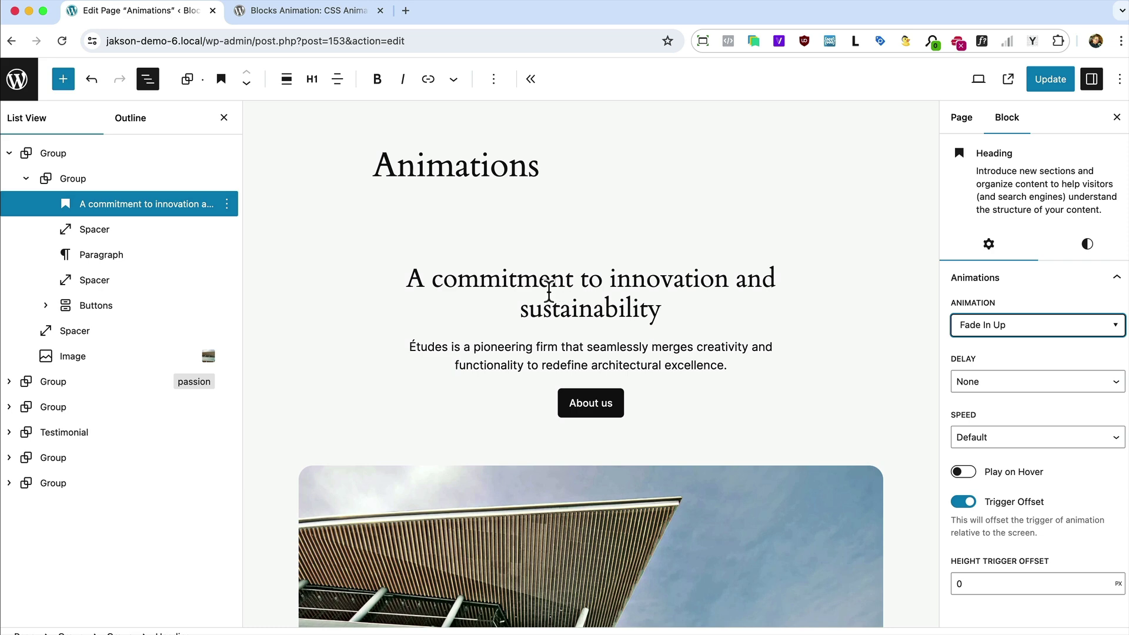
scroll(1028, 397, down, 3)
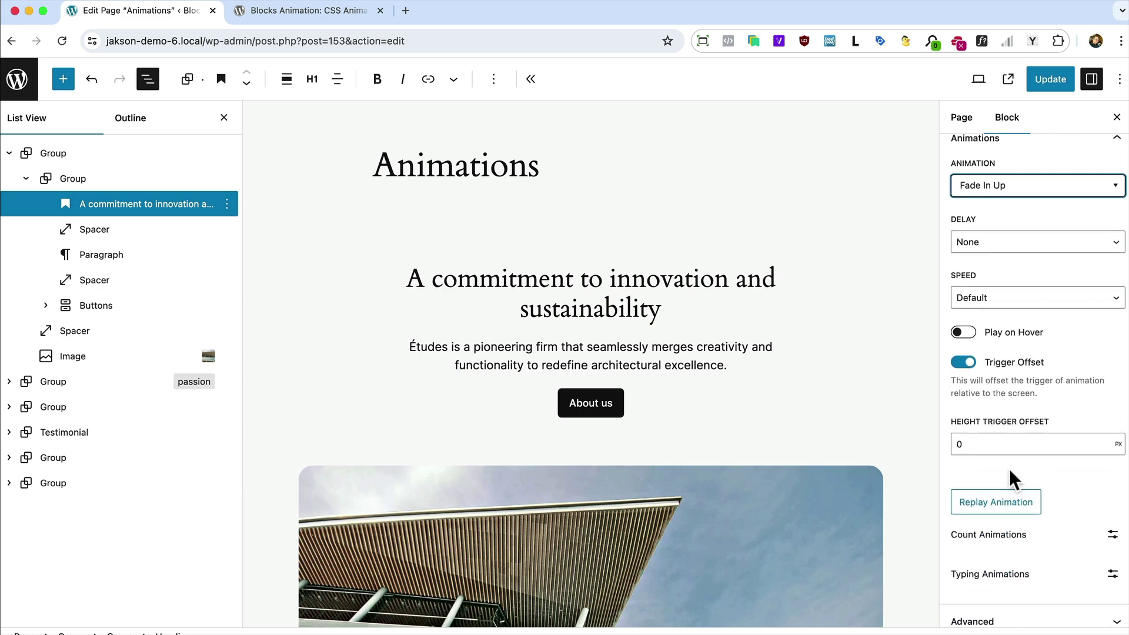
click(998, 507)
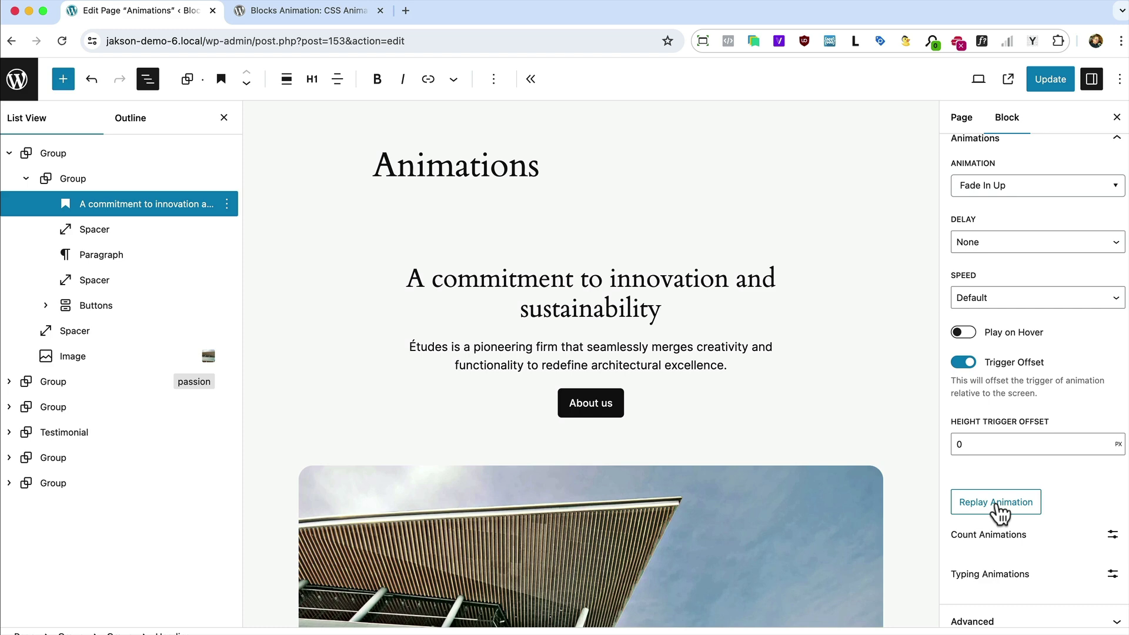
Animate the Études paragraph with Fade In Up, a 500 Milliseconds delay and Slower speed
click(510, 357)
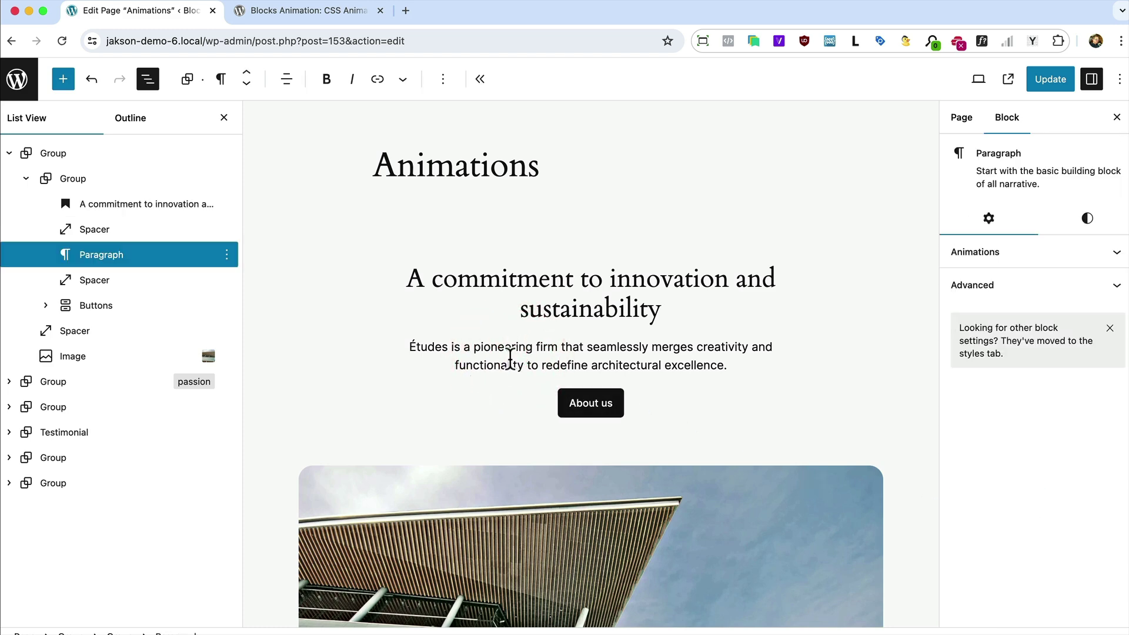
click(999, 257)
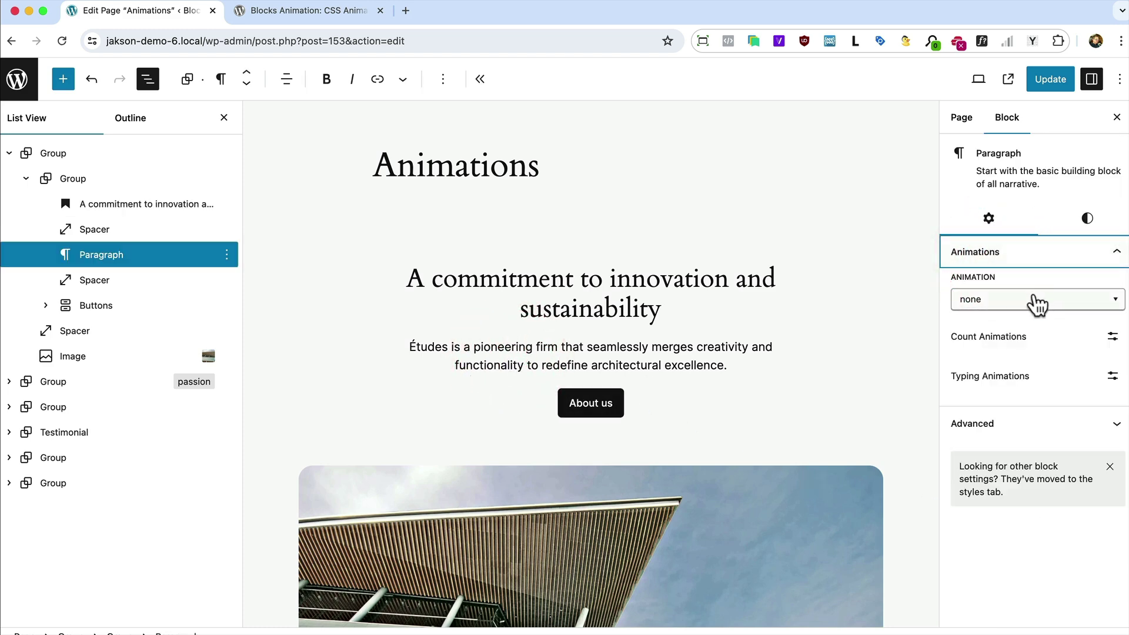
click(1036, 302)
text(fade)
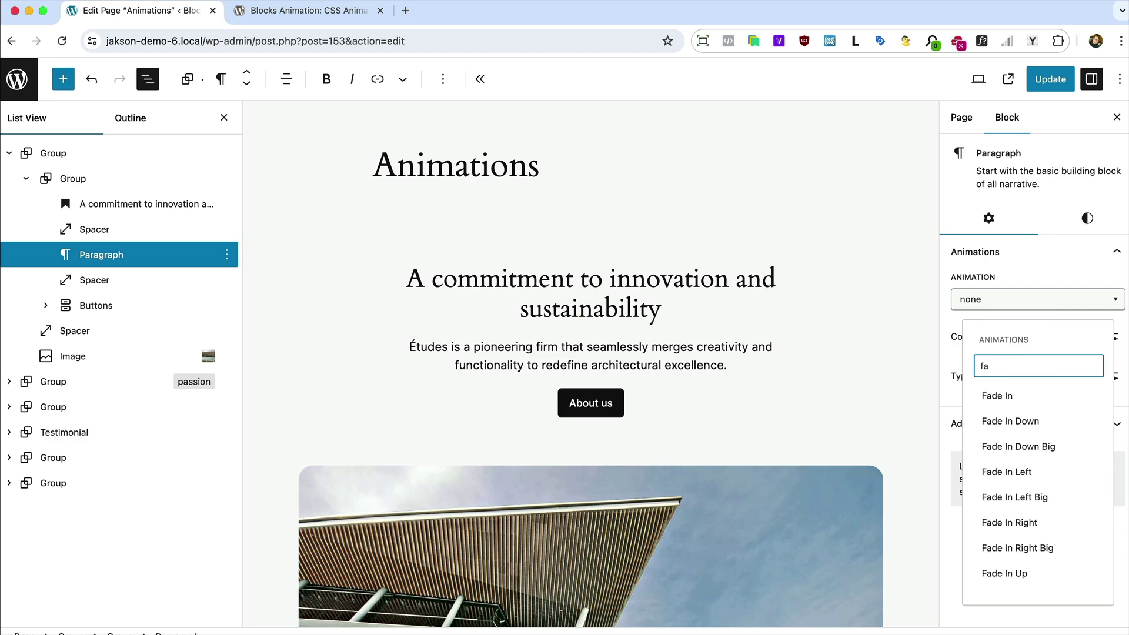
click(1009, 573)
click(993, 358)
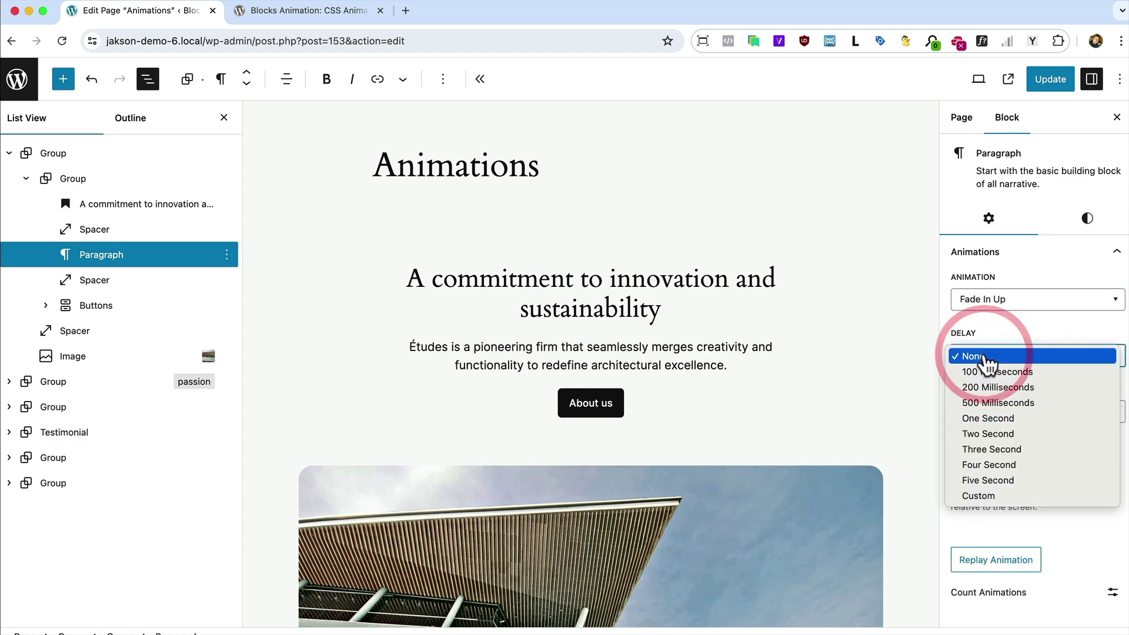
click(1020, 402)
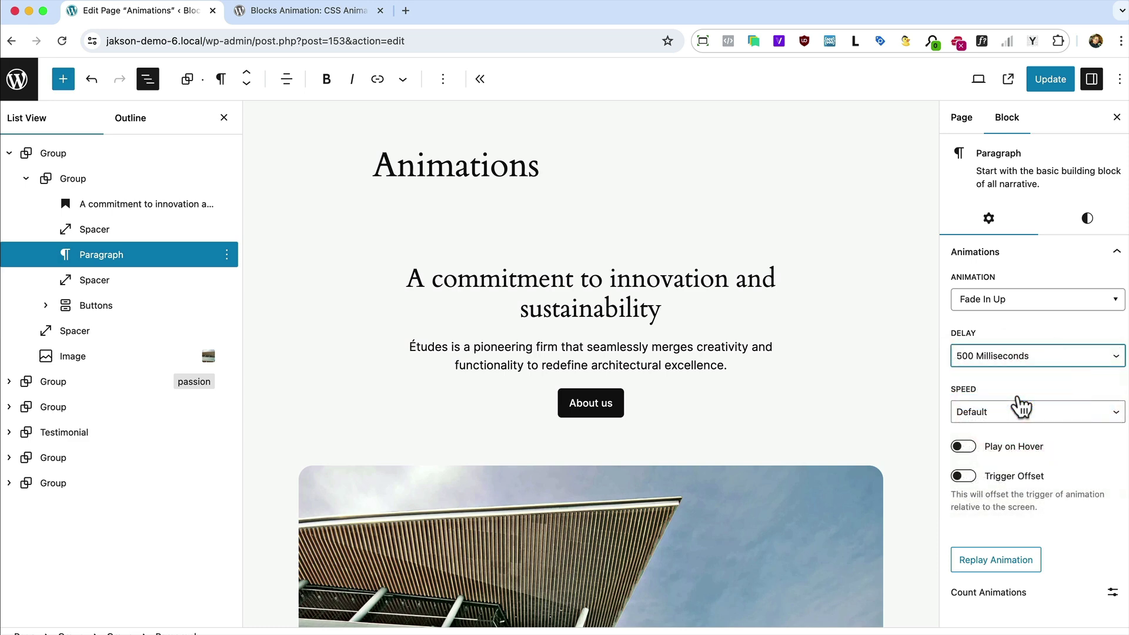
click(991, 419)
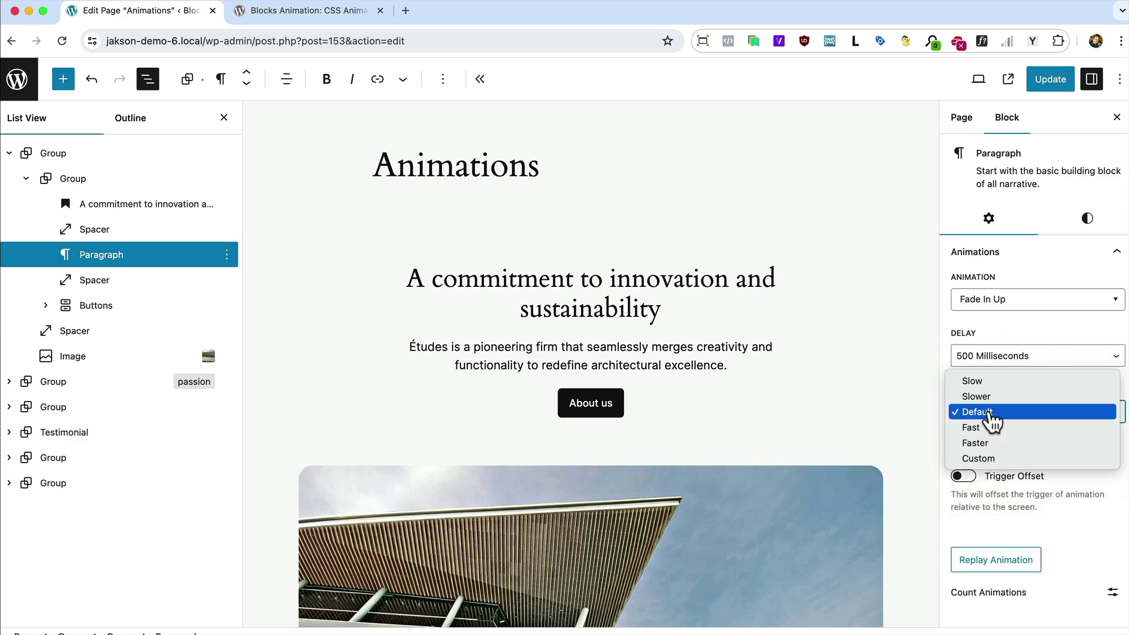
click(988, 397)
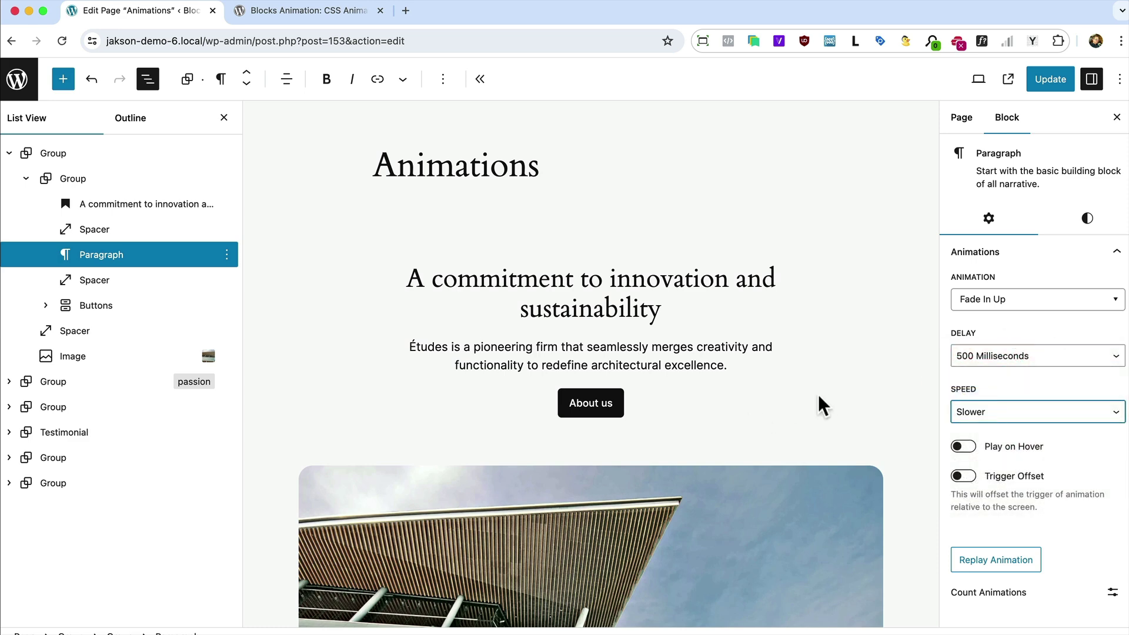
Give the About us Buttons group Fade In with a Two Second delay and Slower speed
click(590, 403)
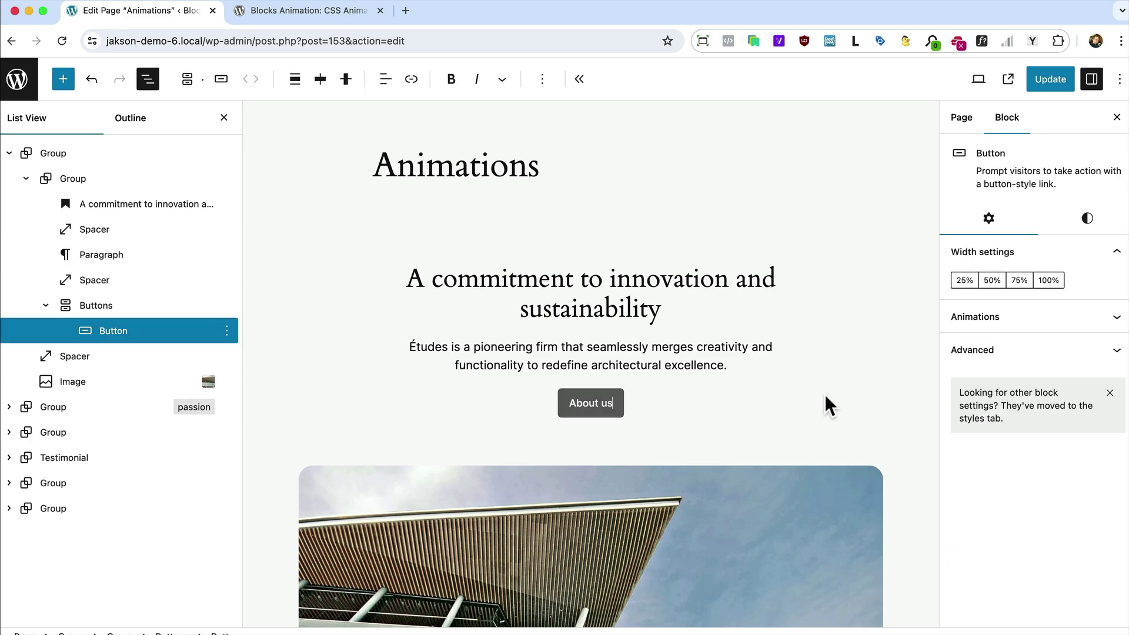
click(121, 304)
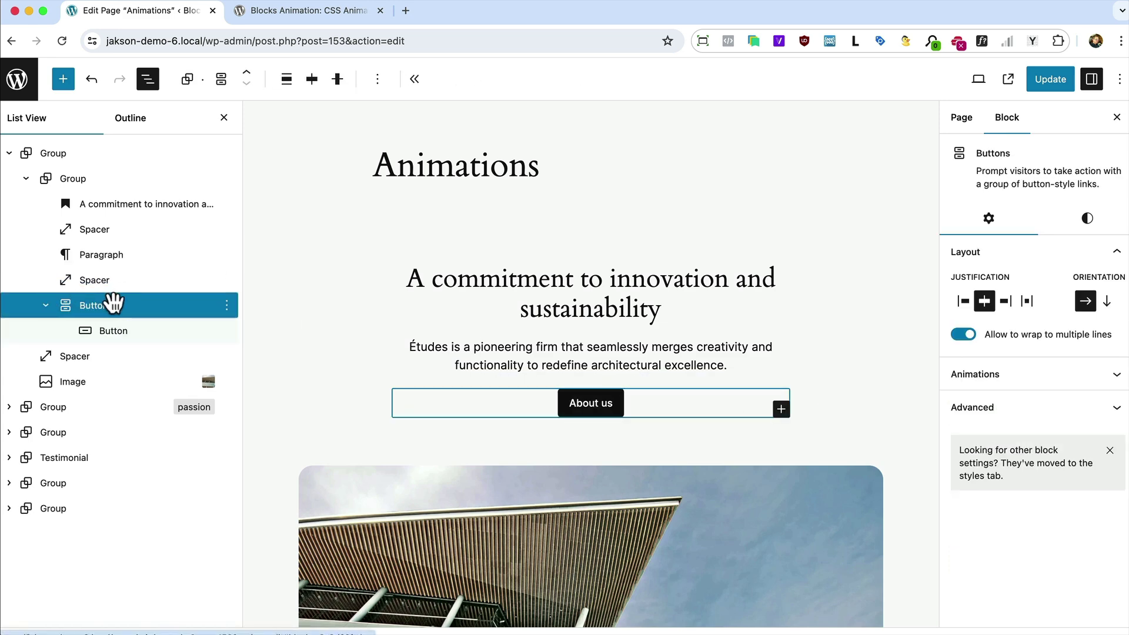
click(998, 376)
click(1006, 424)
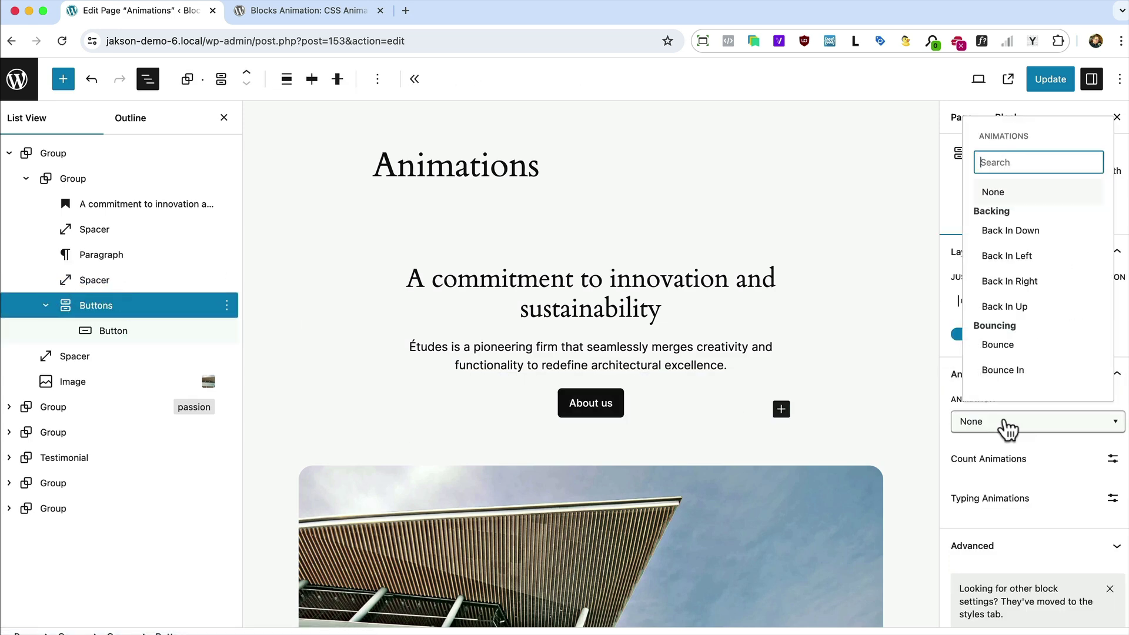
text(fade)
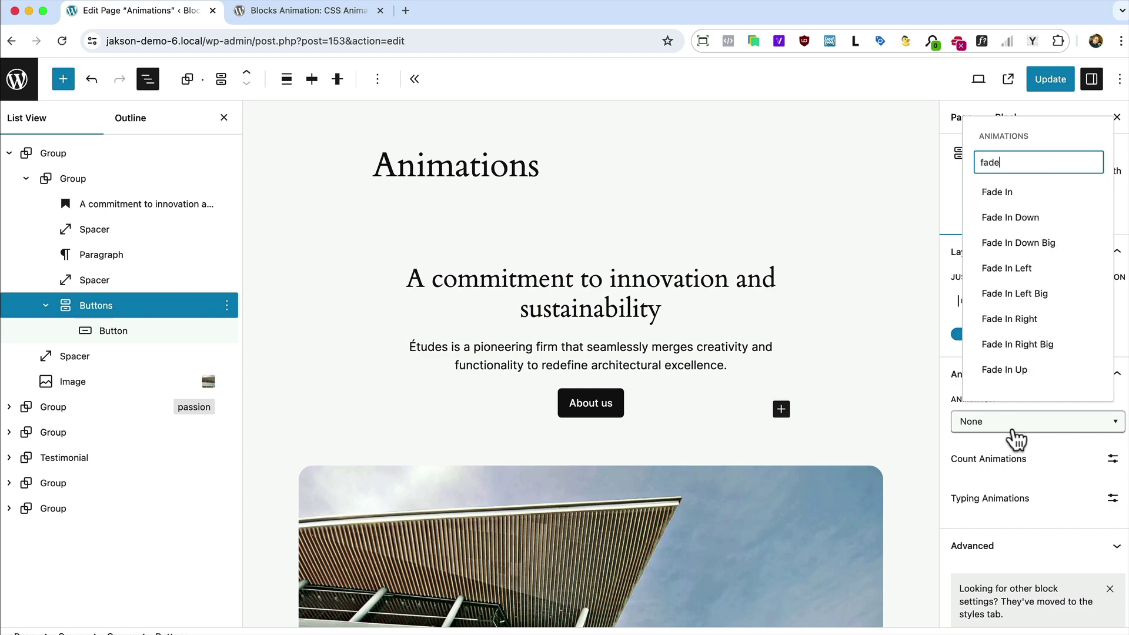
click(1003, 194)
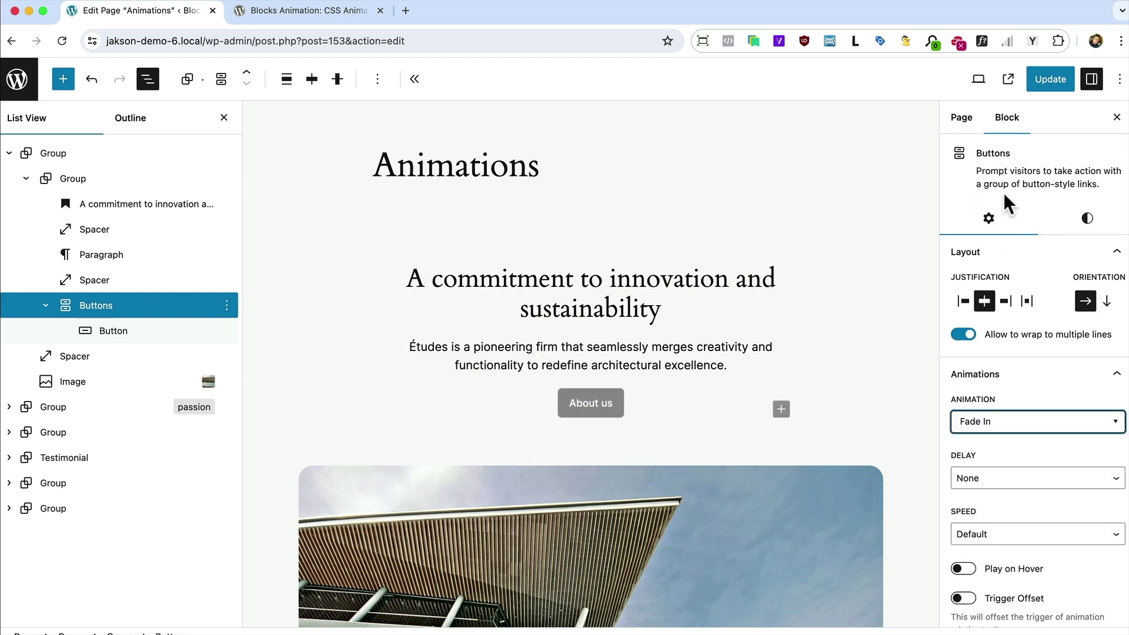
click(964, 467)
click(997, 476)
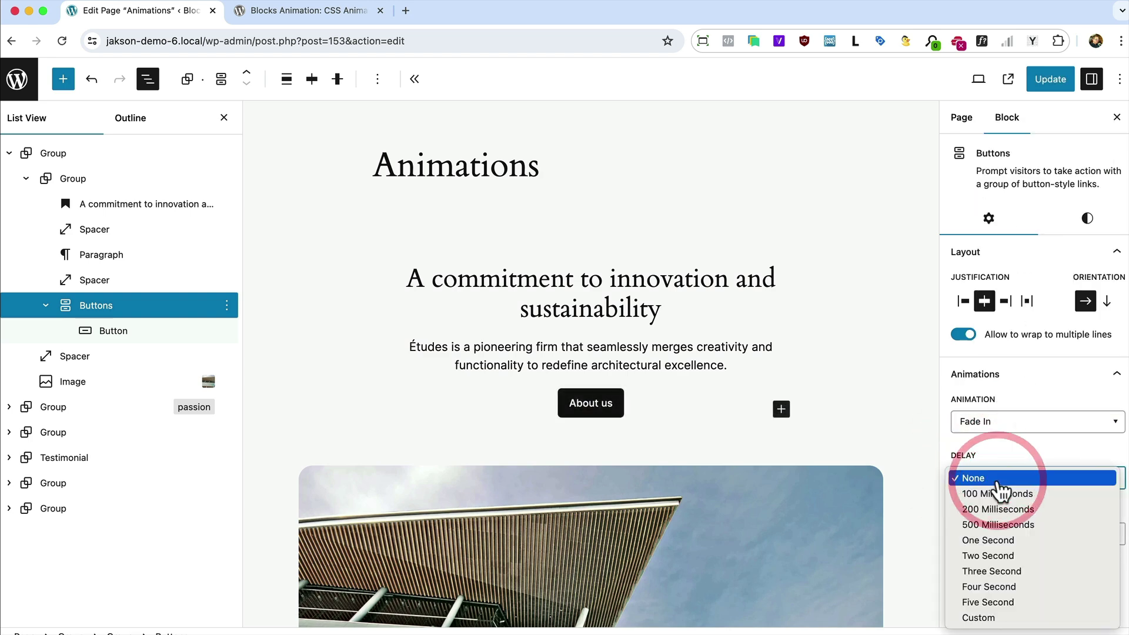
click(1006, 555)
click(1028, 536)
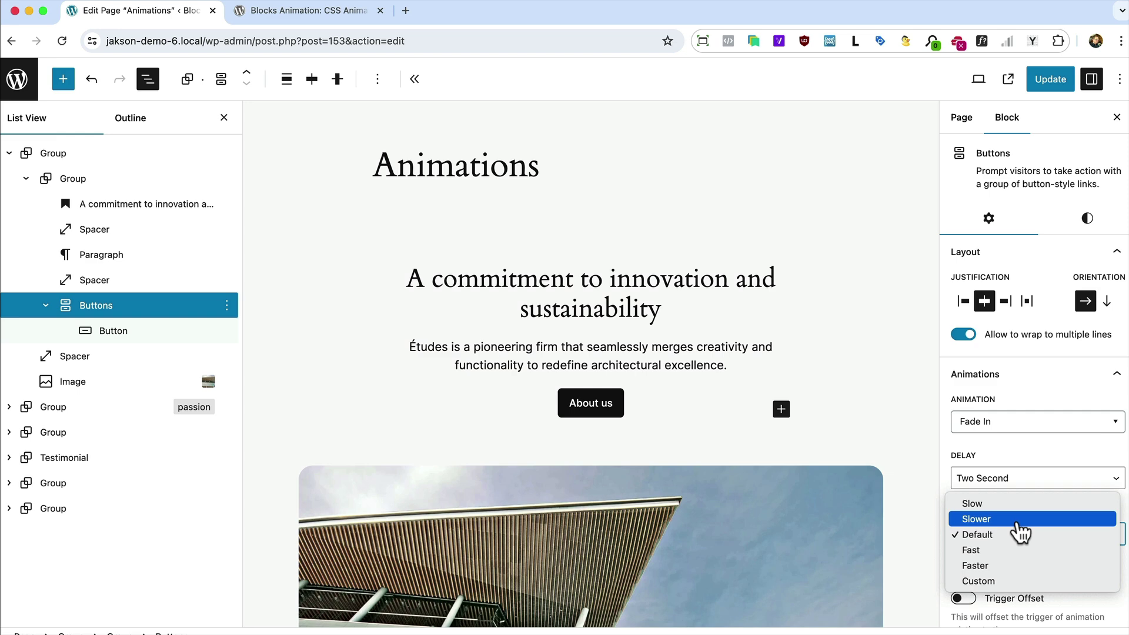
click(1017, 520)
Save the page and reload the live Animations page in Firefox to watch the entrances
click(1050, 79)
key(super+Tab)
click(471, 307)
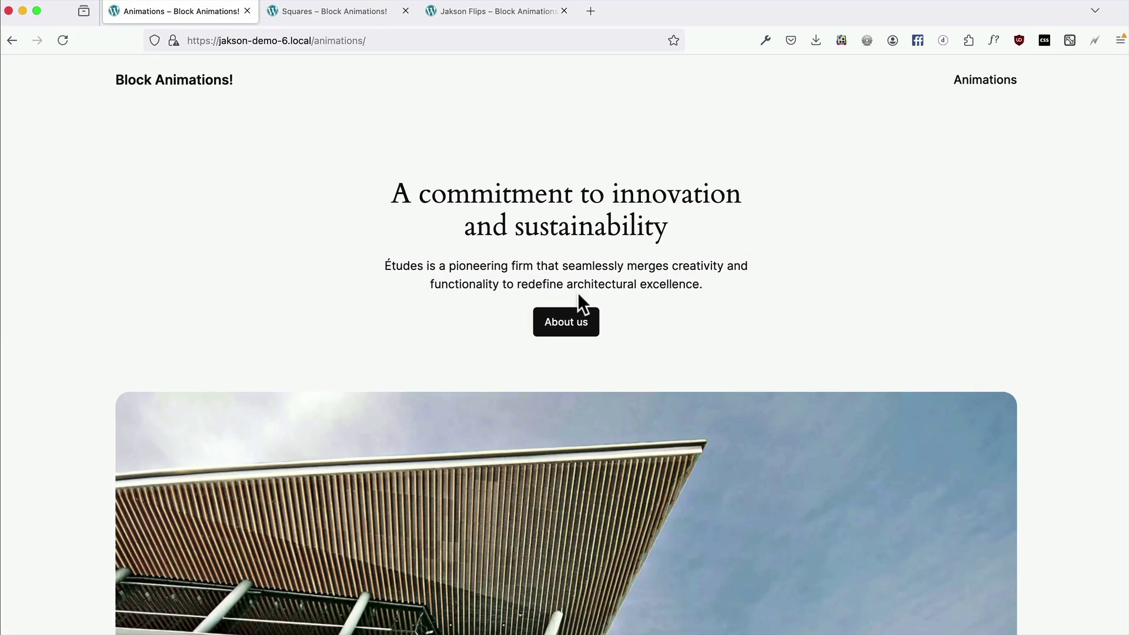
key(super+r)
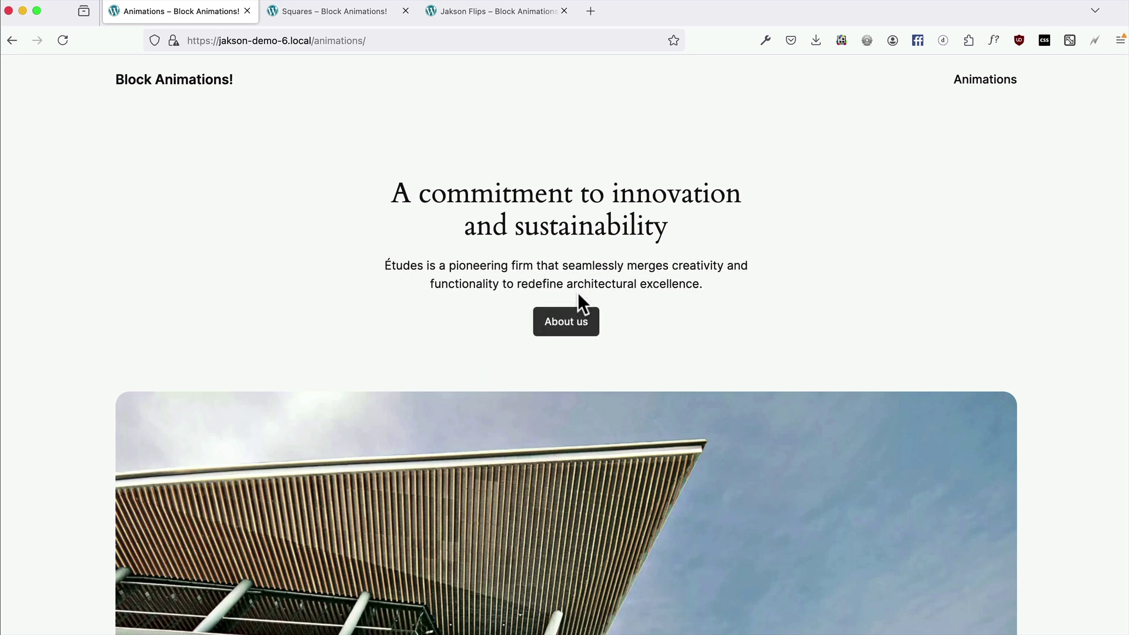
Apply a Slide In Up animation to the building image block in the editor
key(super+Tab)
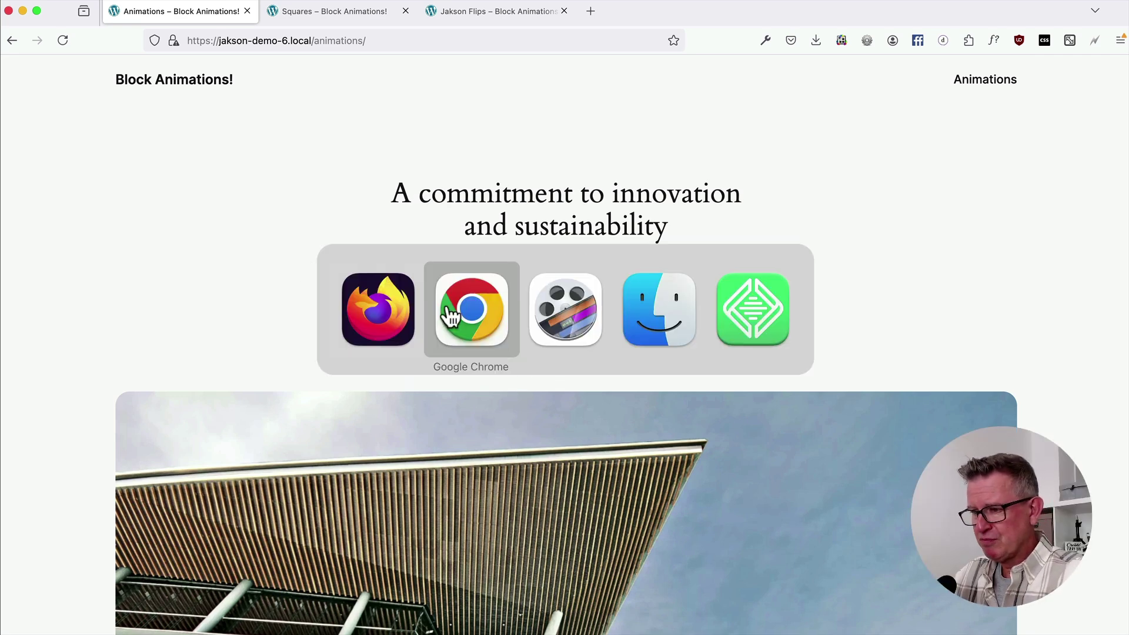
click(450, 316)
scroll(663, 361, down, 3)
click(582, 392)
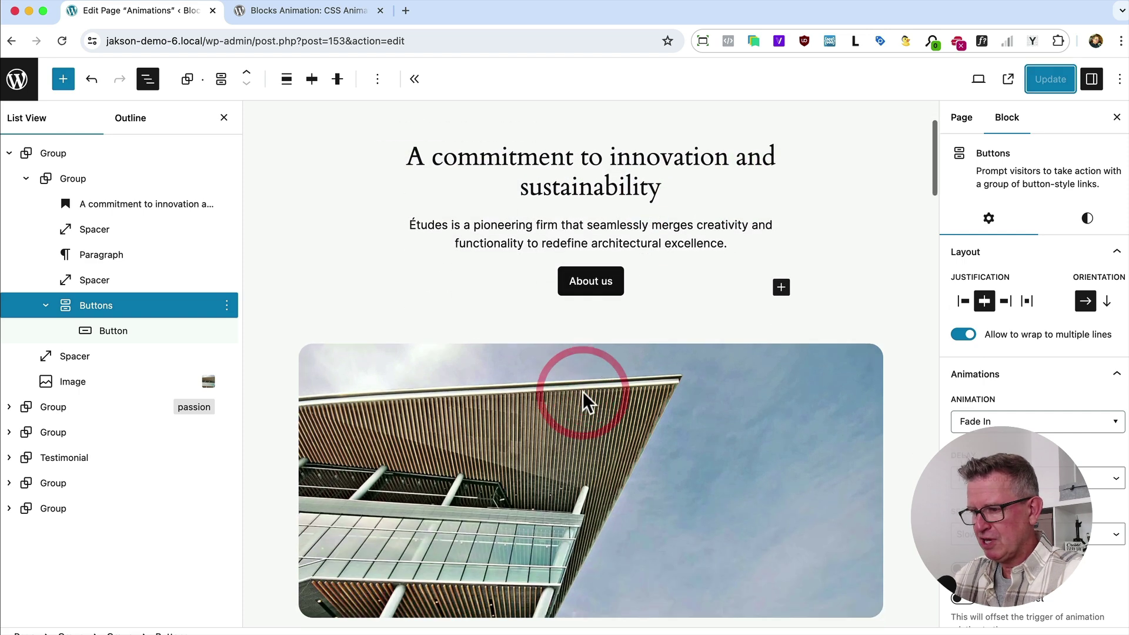
click(1023, 397)
click(990, 445)
text(sli)
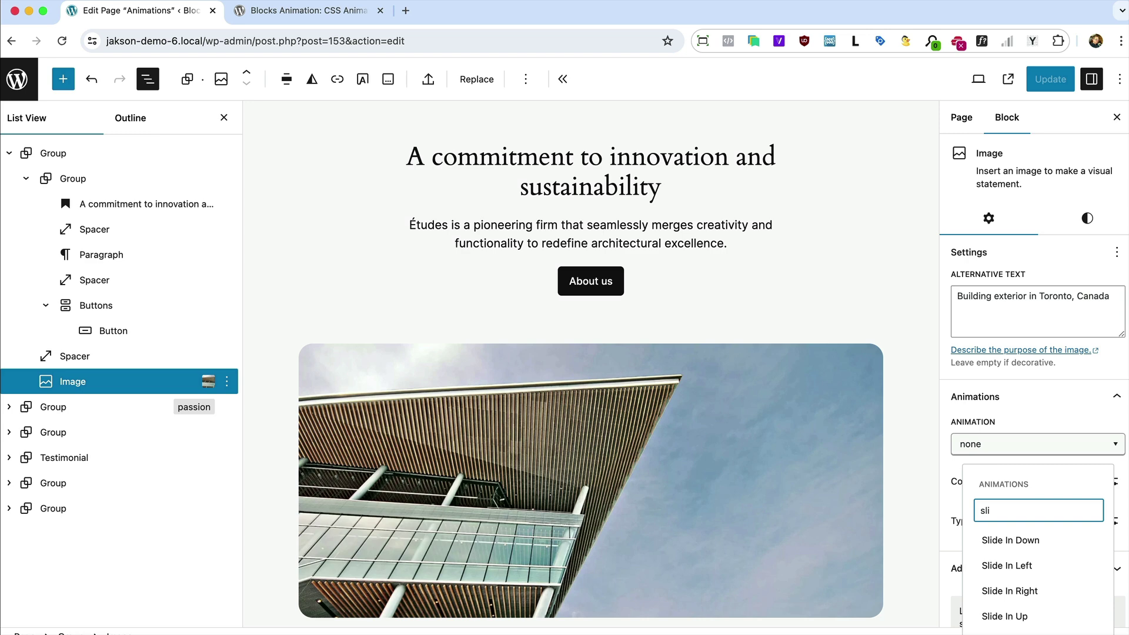
click(1004, 616)
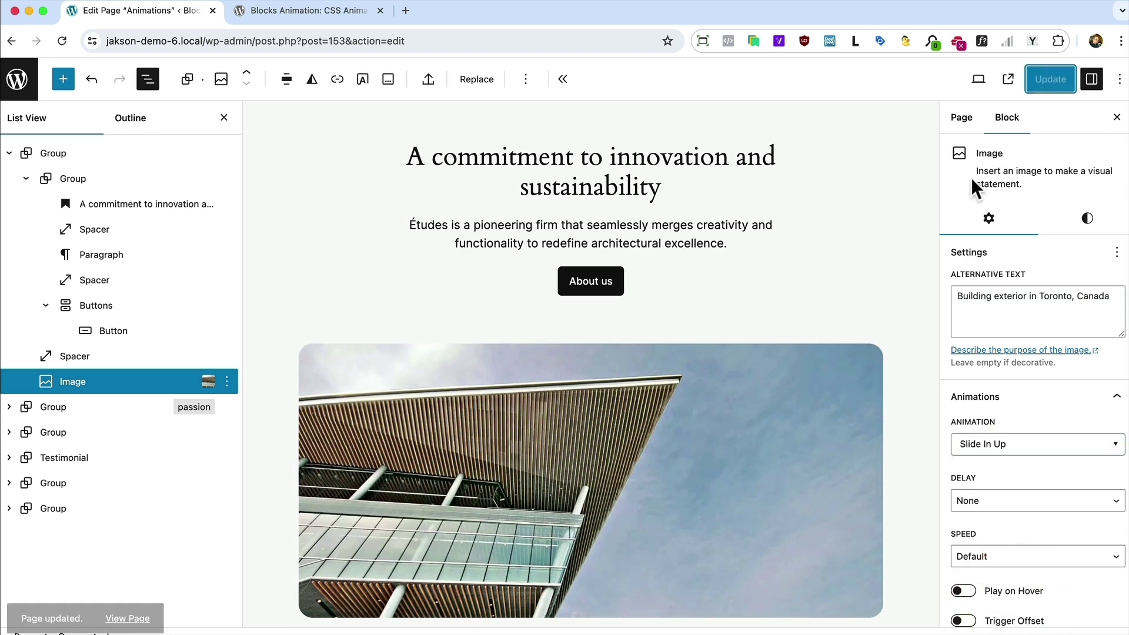
key(super+Tab)
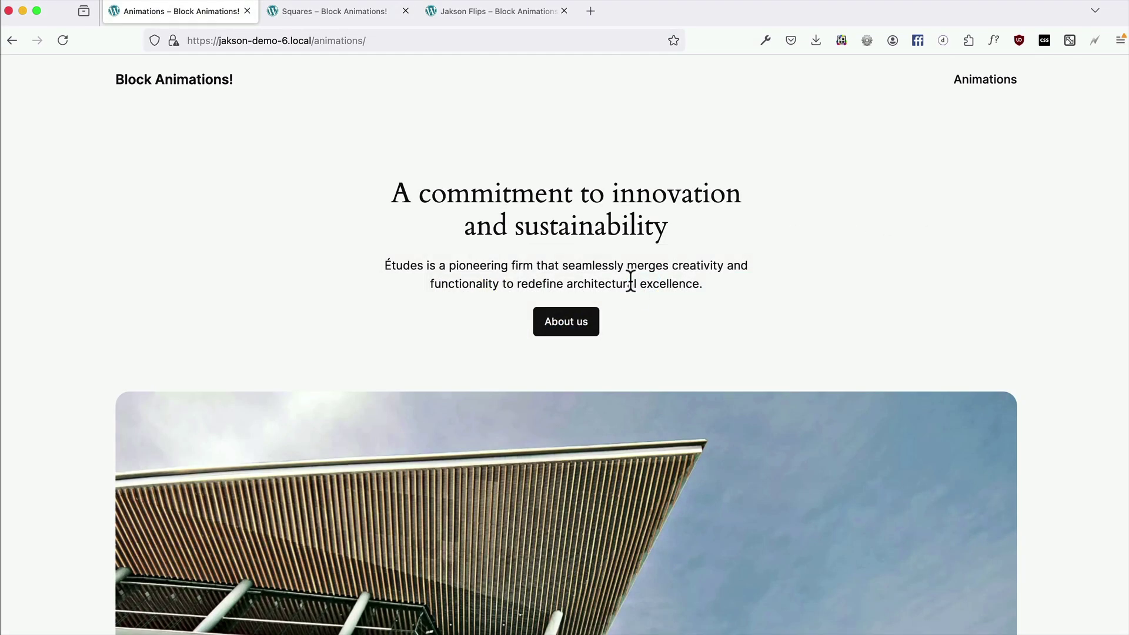
key(super+r)
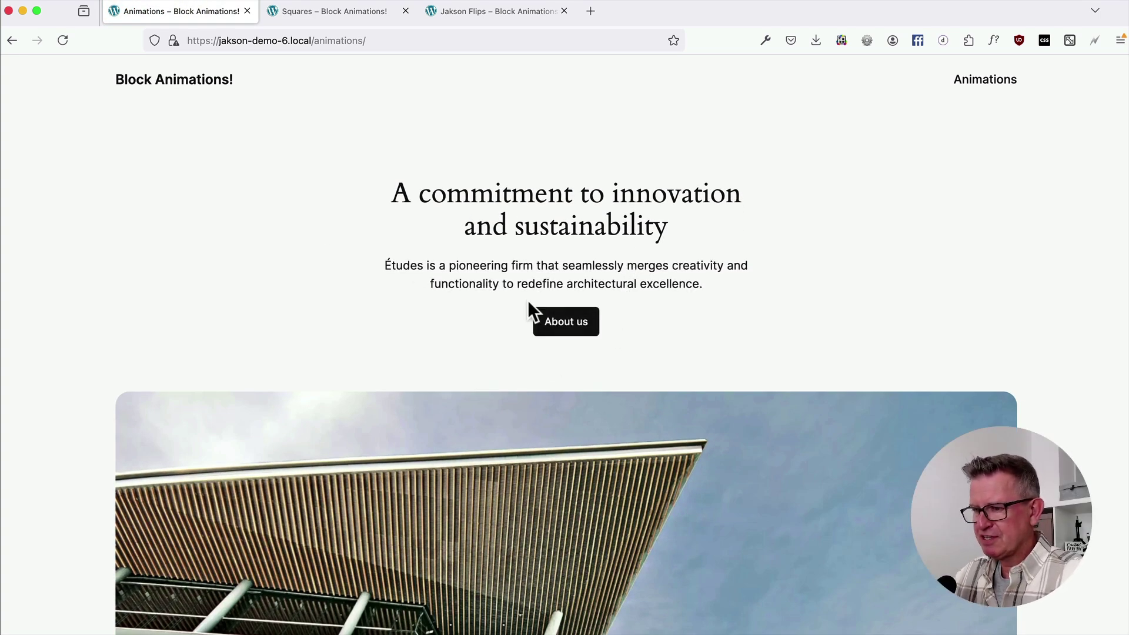
key(super+Tab)
scroll(1037, 404, down, 3)
scroll(1035, 394, down, 3)
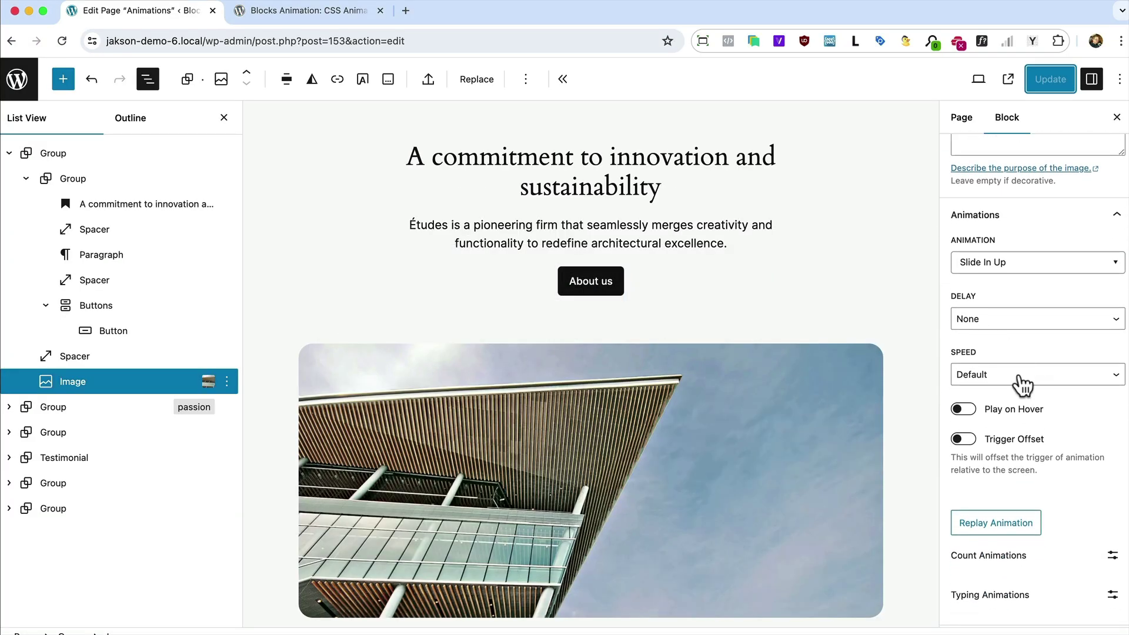
Enable Trigger Offset on the image at 60% screen height and save the page
scroll(1023, 391, down, 1)
click(963, 419)
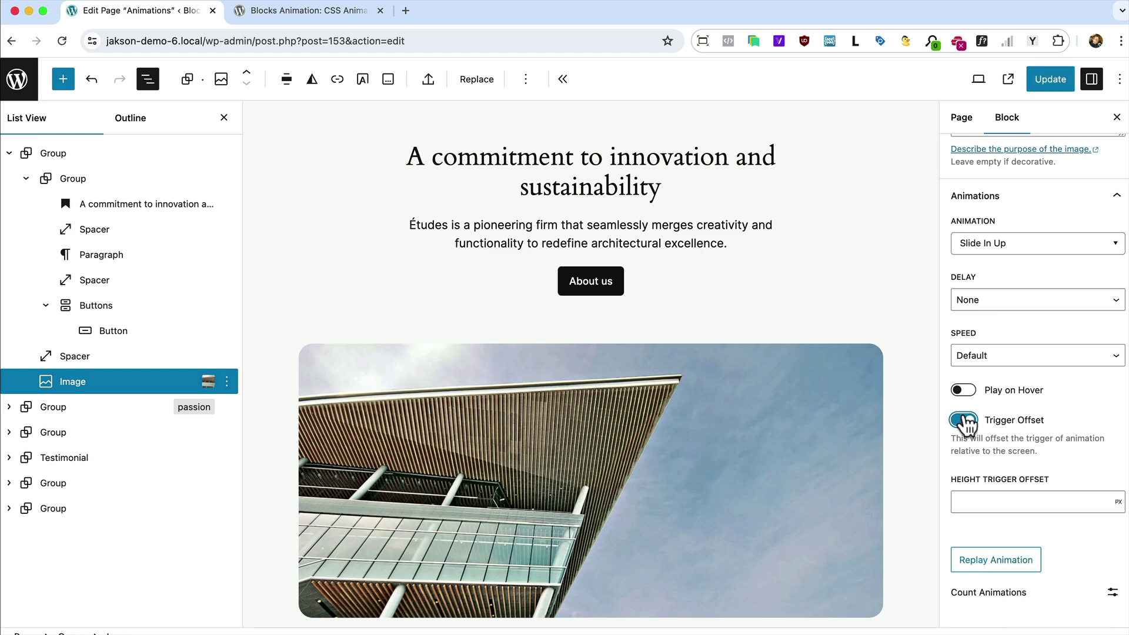
click(1117, 504)
click(1117, 515)
click(997, 504)
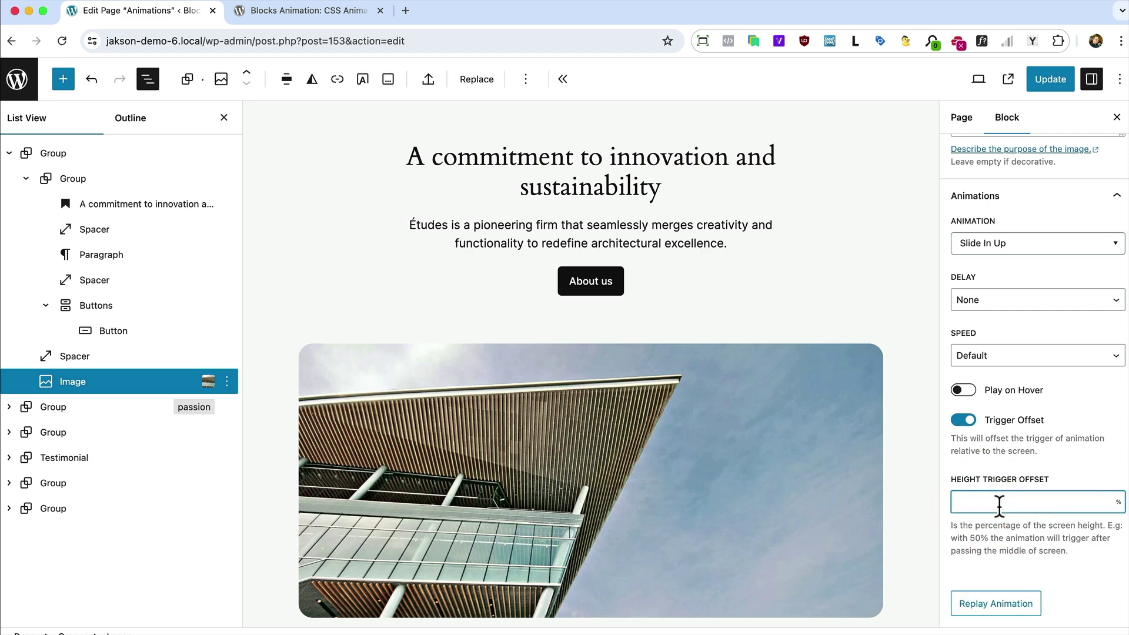
click(1045, 82)
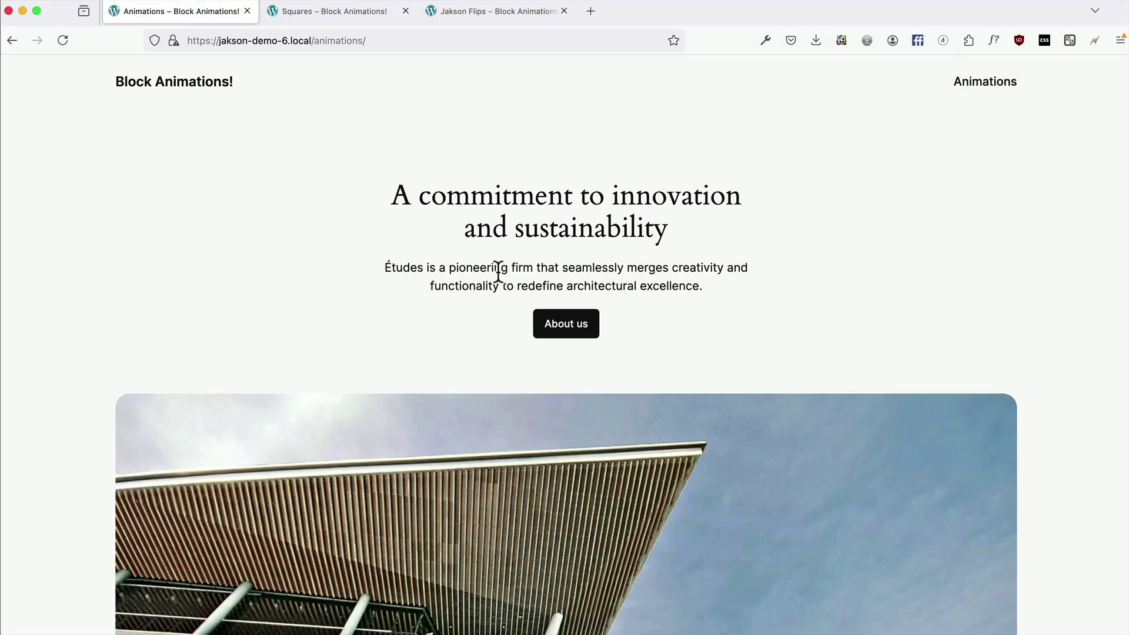
Reload the live page to watch the image slide in, then scroll the editor to 'A passion for creating spaces'
key(super+r)
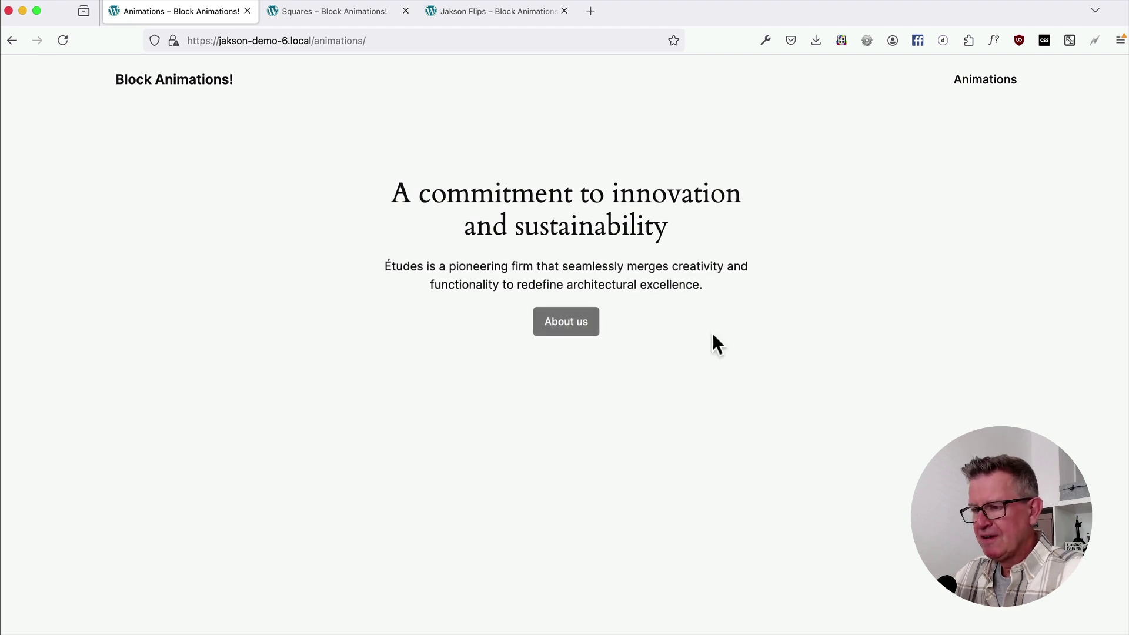
scroll(717, 334, down, 5)
scroll(717, 334, down, 3)
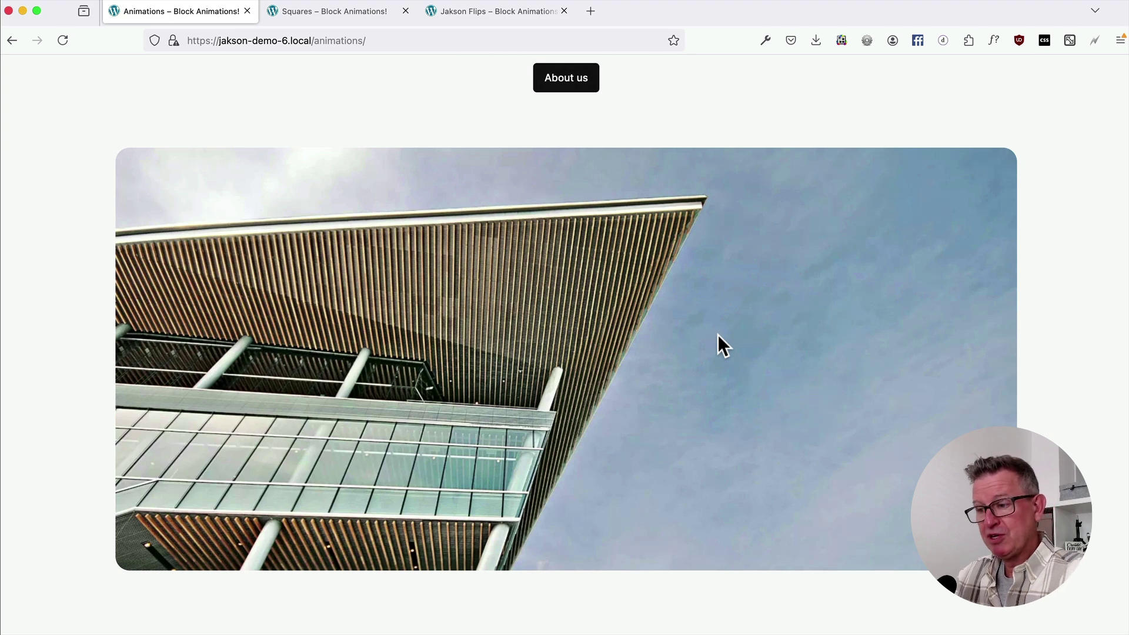
scroll(717, 334, down, 5)
key(super+Tab)
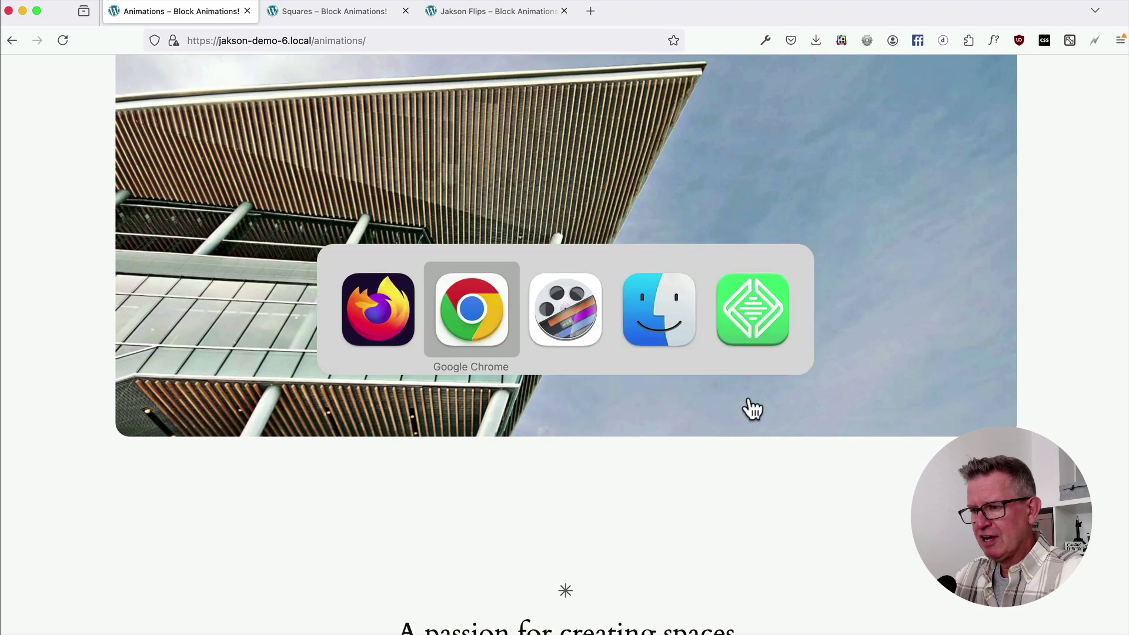
scroll(668, 361, down, 2)
scroll(669, 361, down, 12)
Select the 'A passion for creating spaces' heading and view its Typing Animations info
click(515, 400)
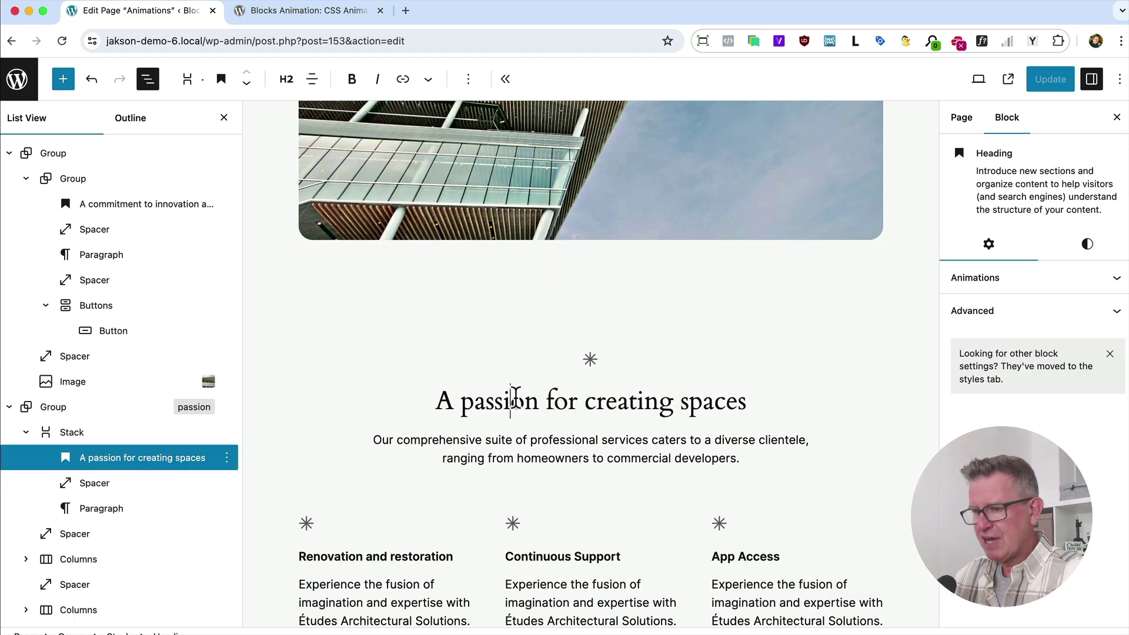
click(1000, 287)
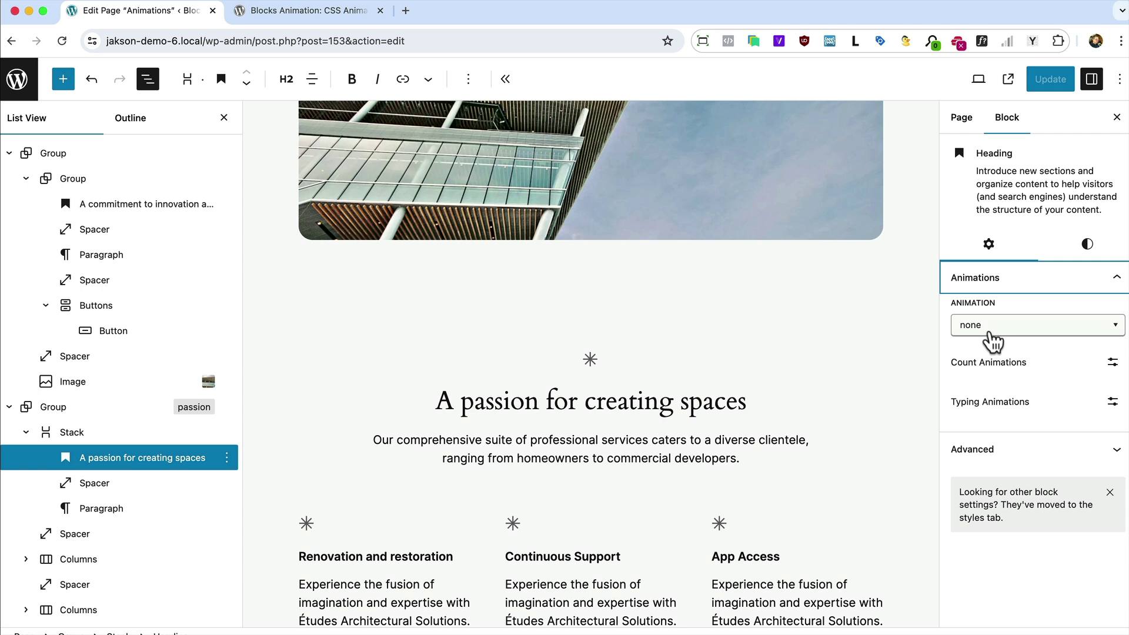
click(1111, 403)
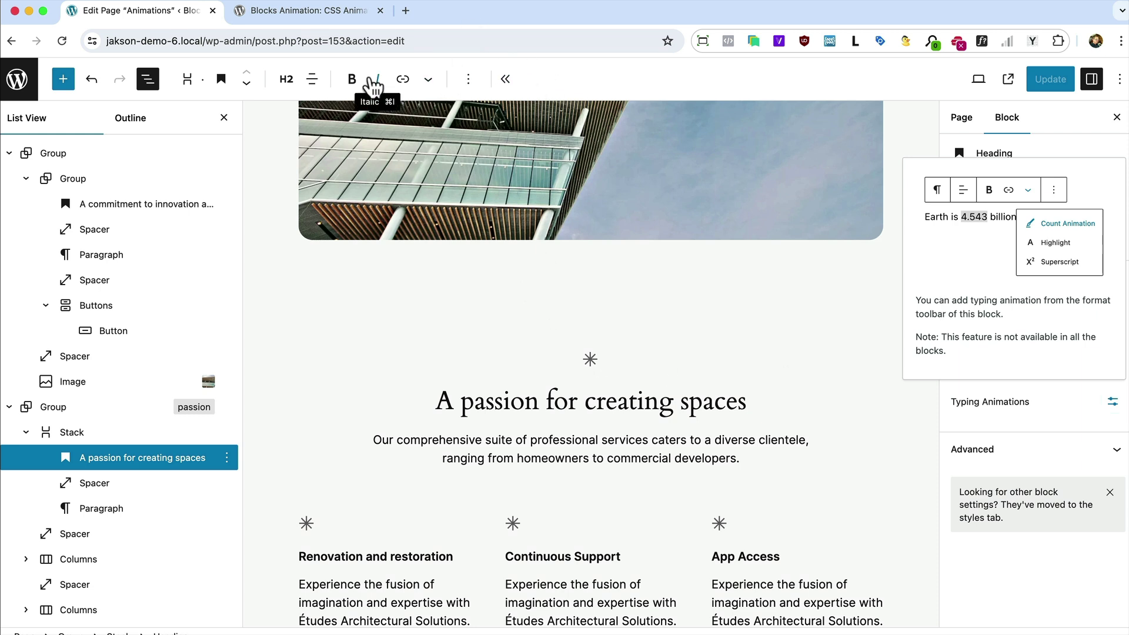
click(1112, 401)
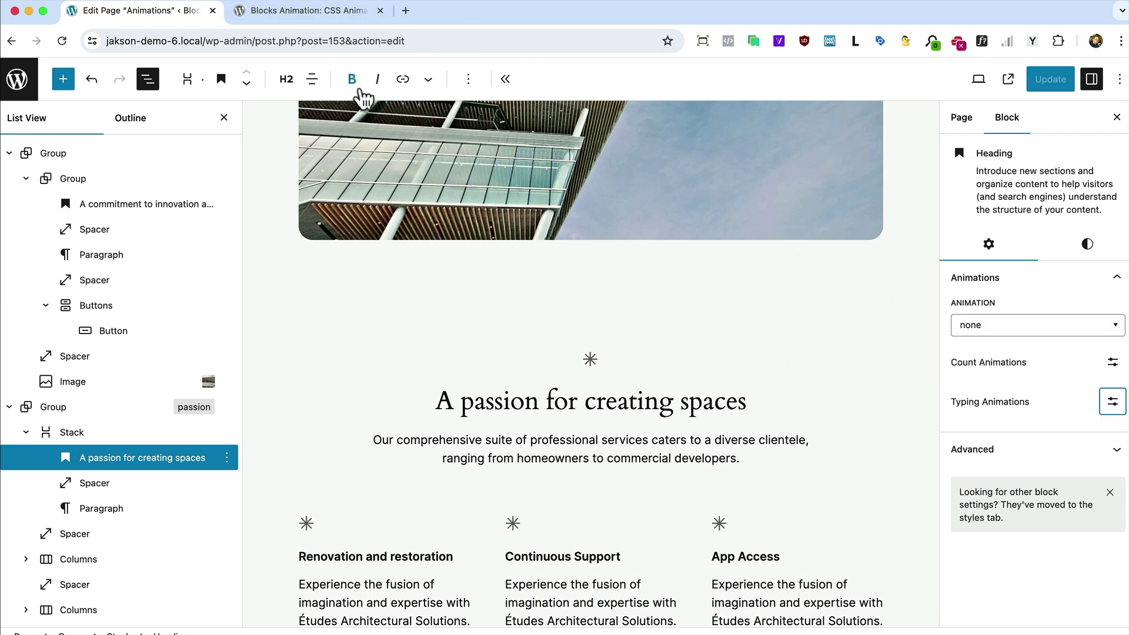
Turn the editor's Top toolbar option off and back on
click(1118, 80)
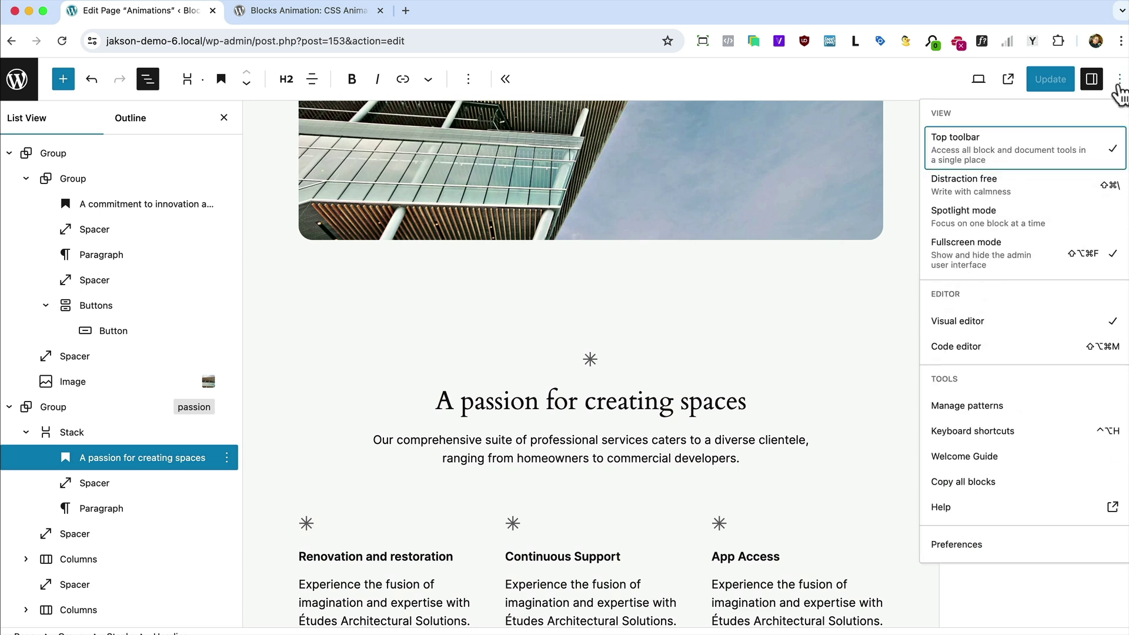
click(989, 142)
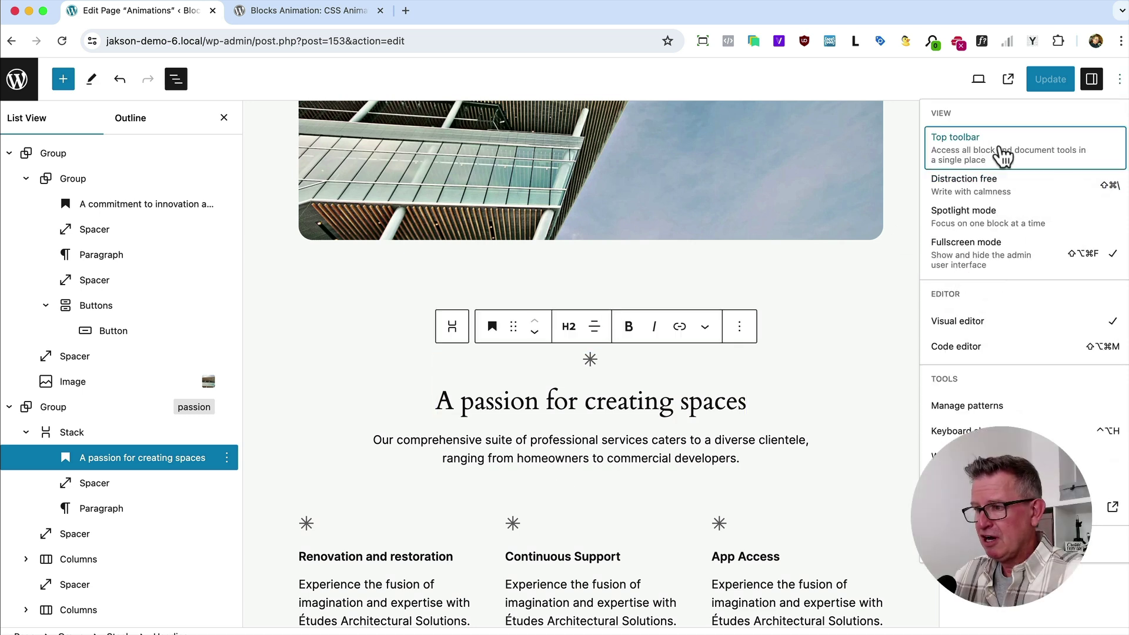
click(1000, 150)
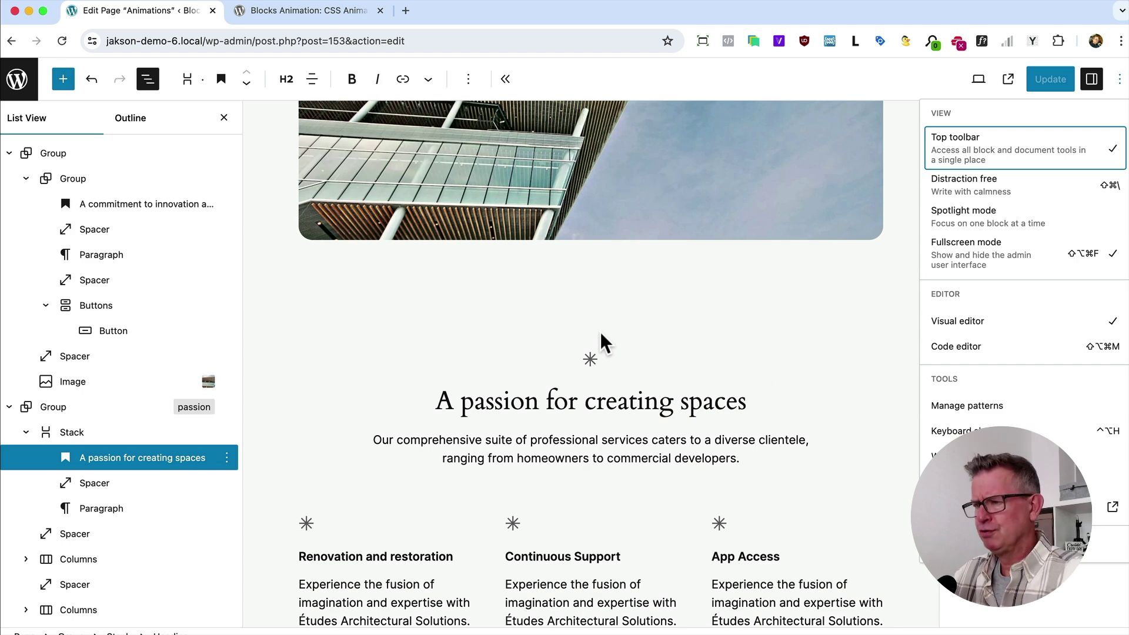
Apply a Typing Animation to the whole 'A passion for creating spaces' heading and save the page
triple_click(537, 401)
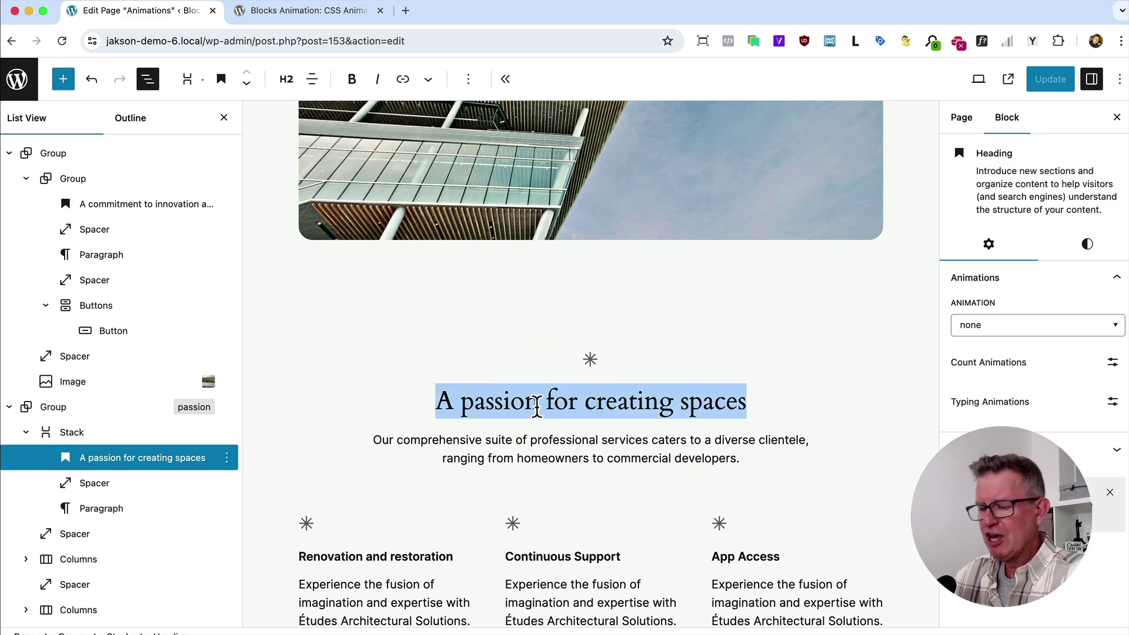
scroll(536, 407, down, 1)
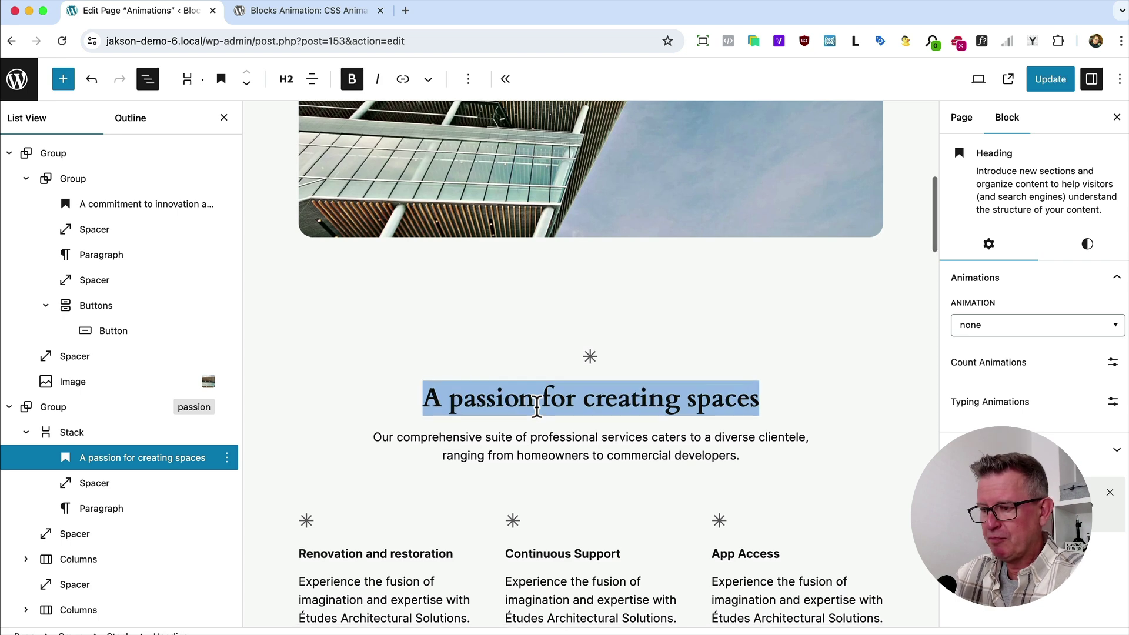
click(431, 81)
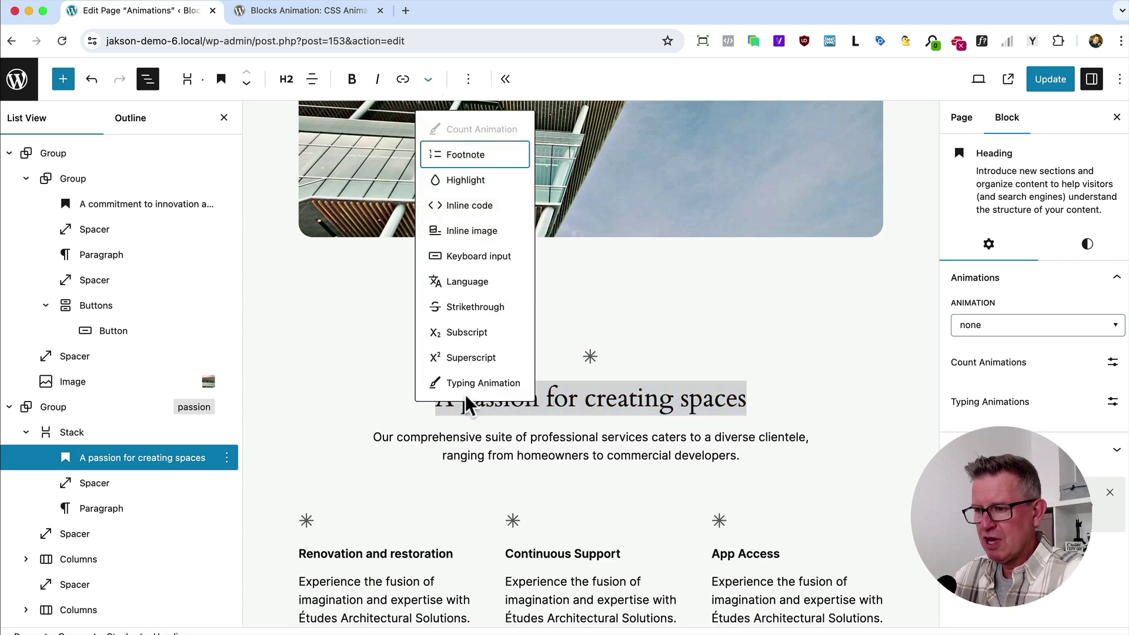
click(483, 389)
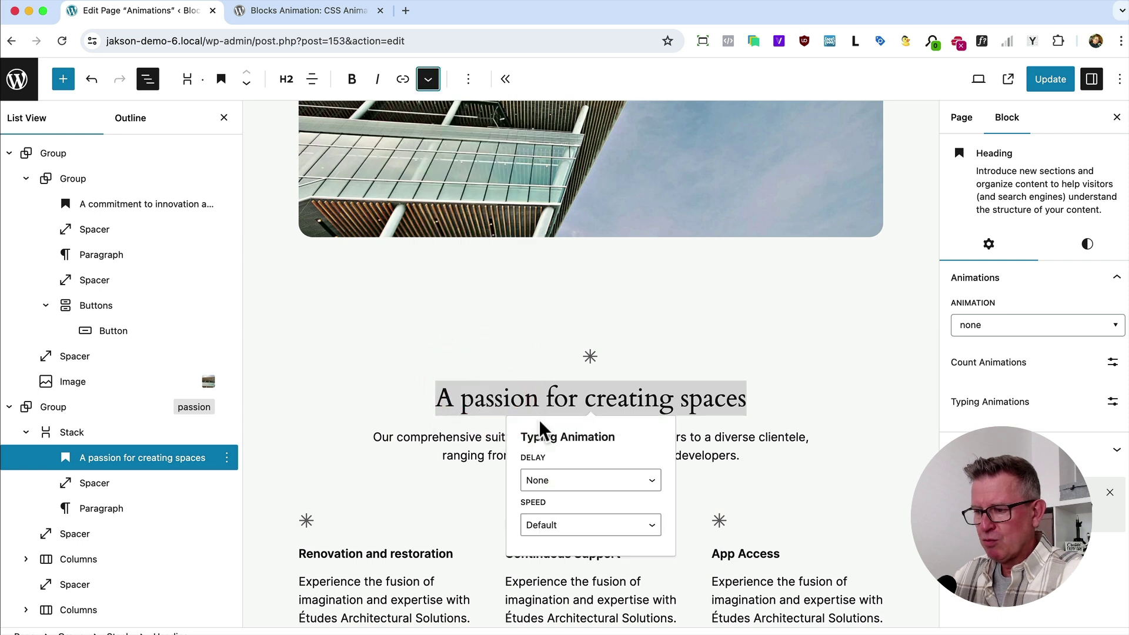
click(1049, 79)
key(super+Tab)
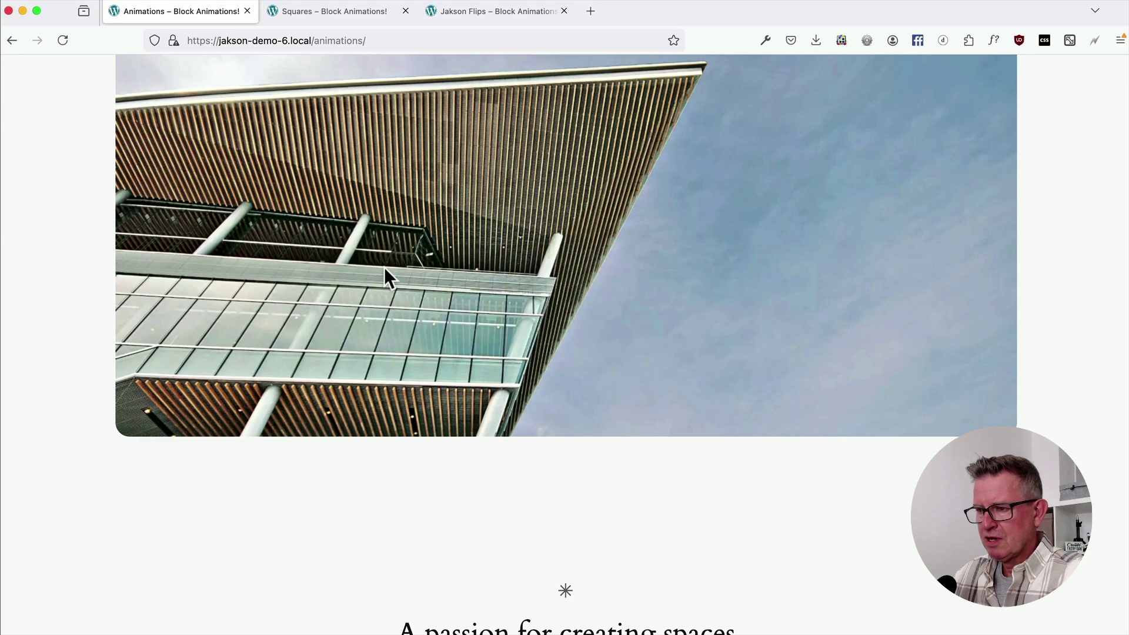
Reload the live Animations page and scroll down to watch the passion heading type itself out
key(super+r)
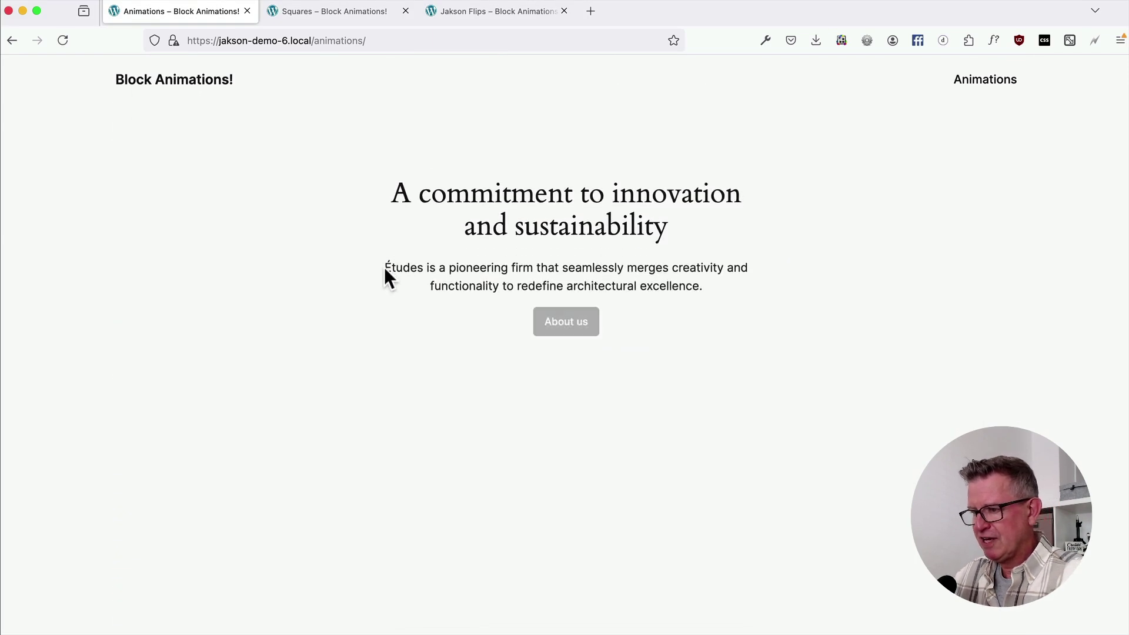
scroll(385, 269, down, 3)
scroll(385, 269, down, 3)
scroll(384, 269, down, 2)
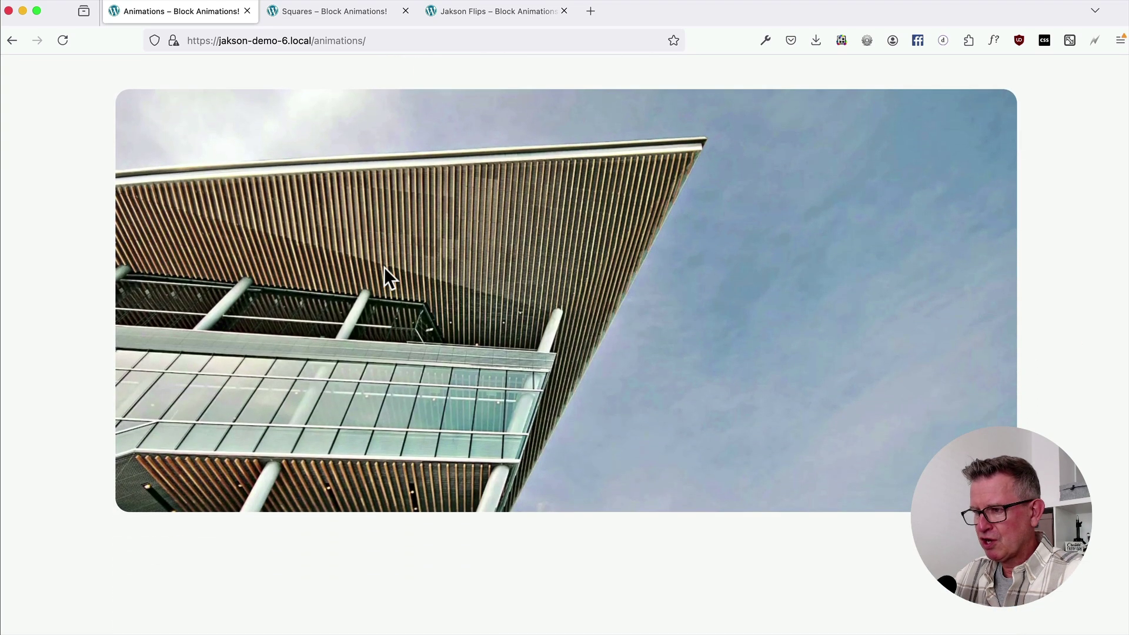
scroll(384, 268, down, 5)
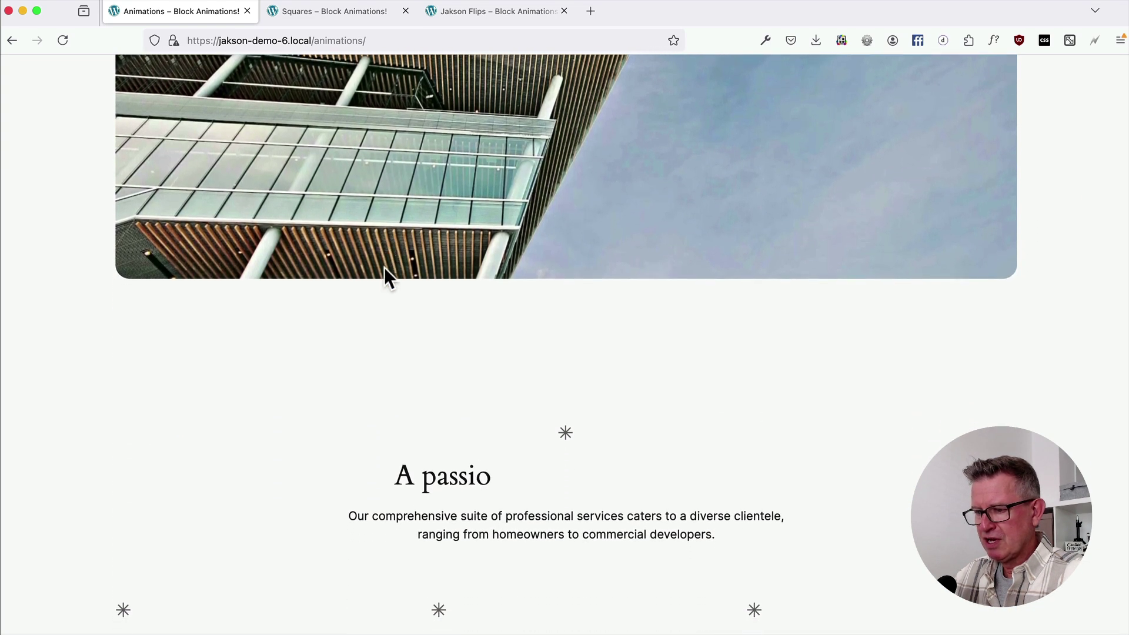
scroll(383, 267, down, 5)
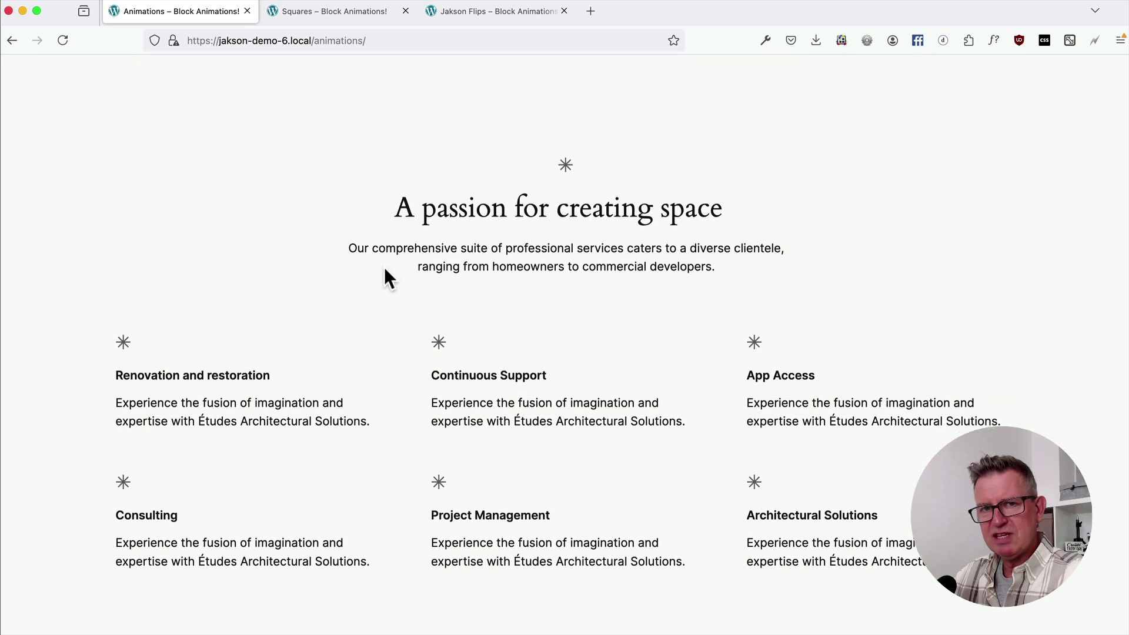
scroll(384, 267, down, 1)
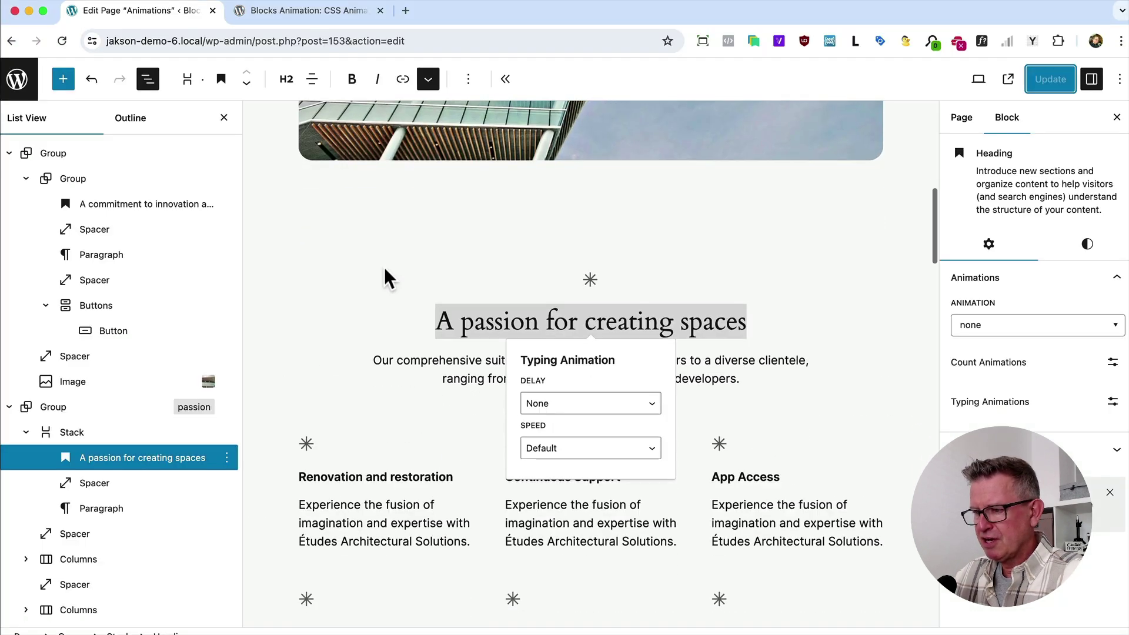
Append ': 10000' to the end of the 'An array of resources' heading
scroll(801, 302, down, 2)
click(801, 302)
scroll(580, 252, down, 6)
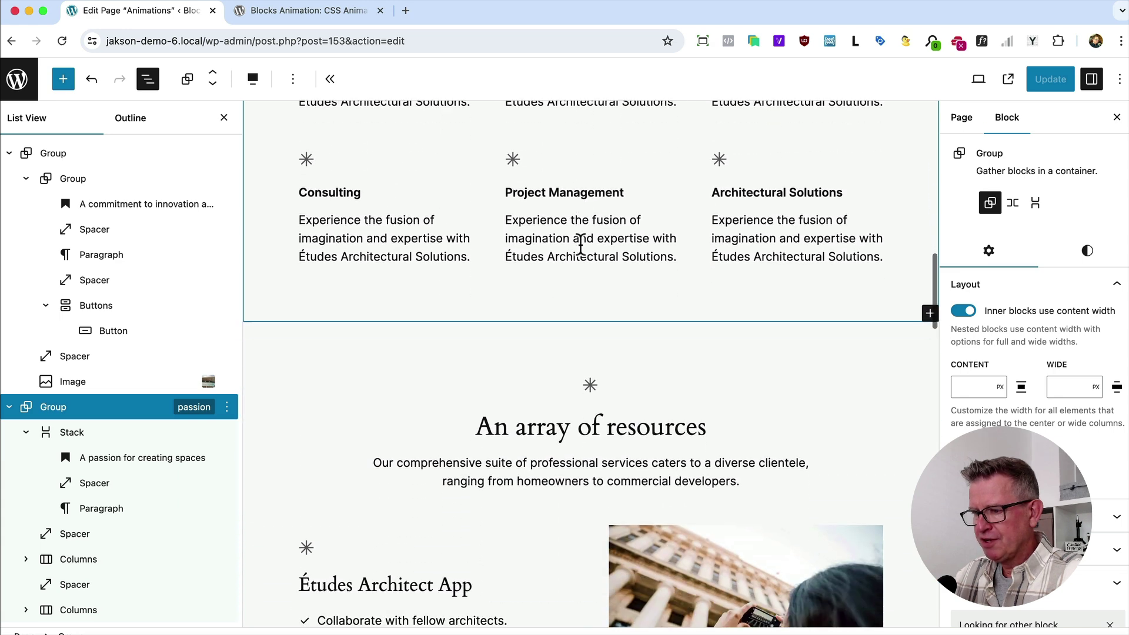
scroll(580, 242, down, 1)
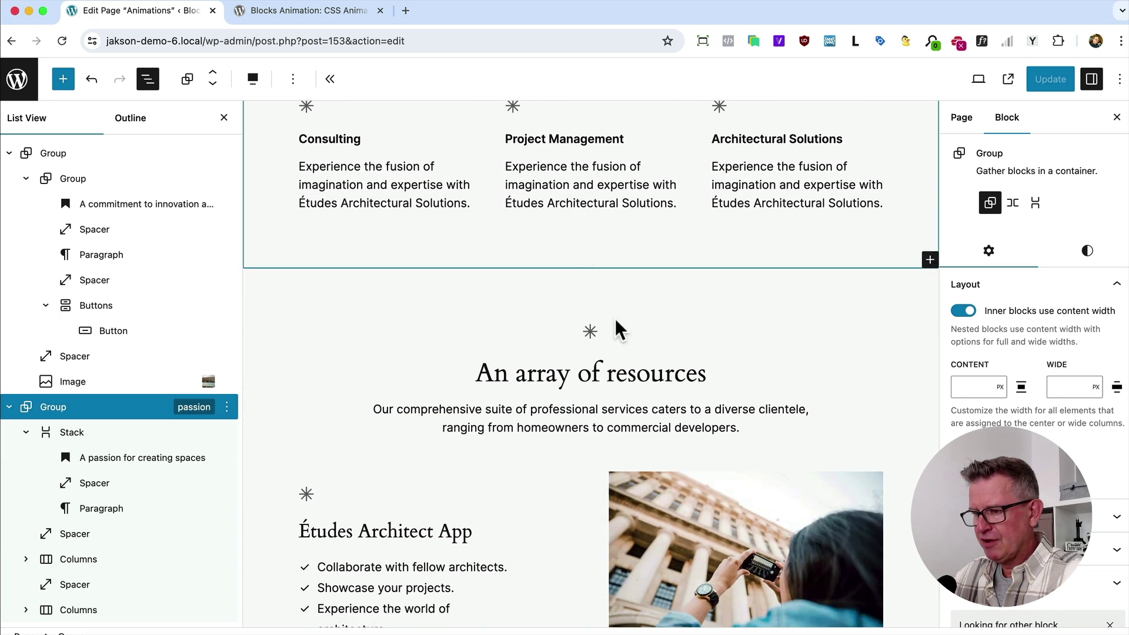
click(703, 377)
text(:)
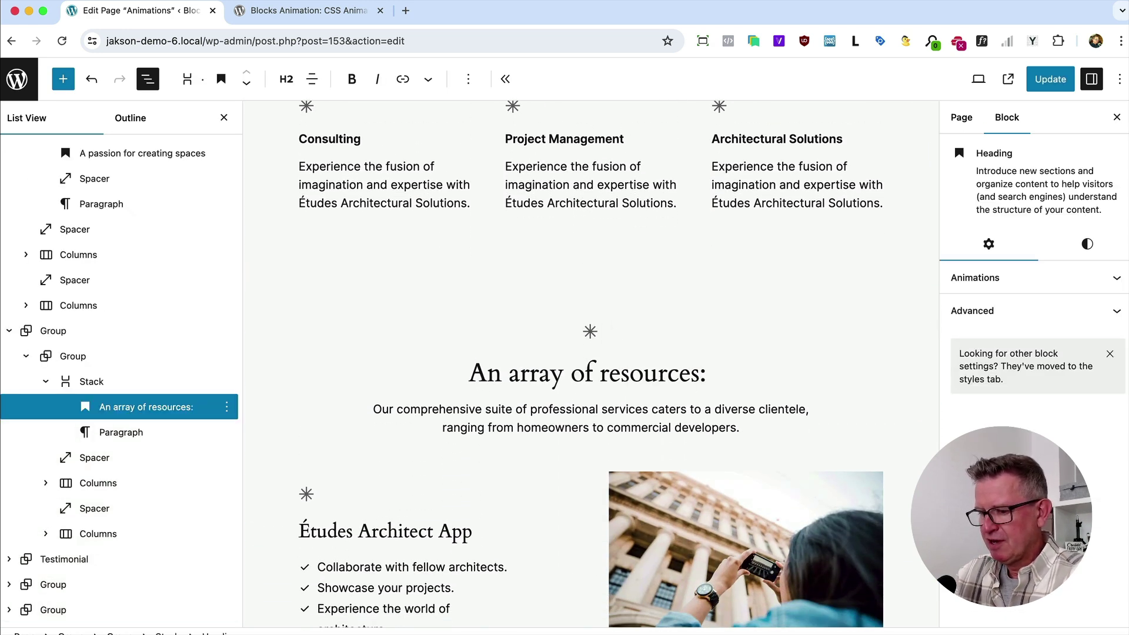
text( 100)
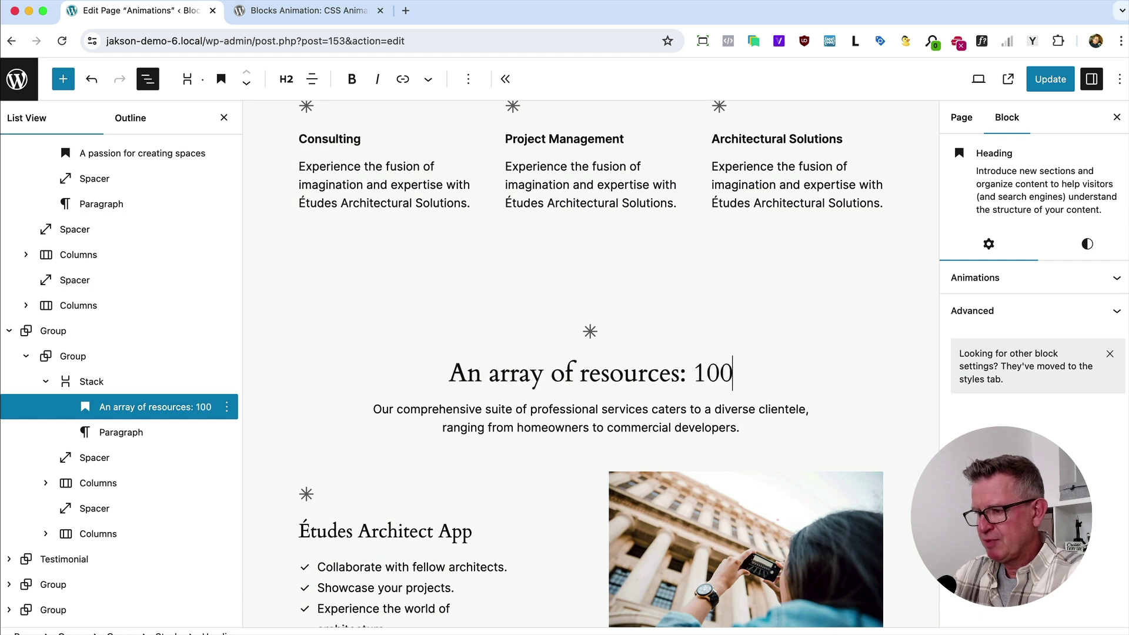
text(00)
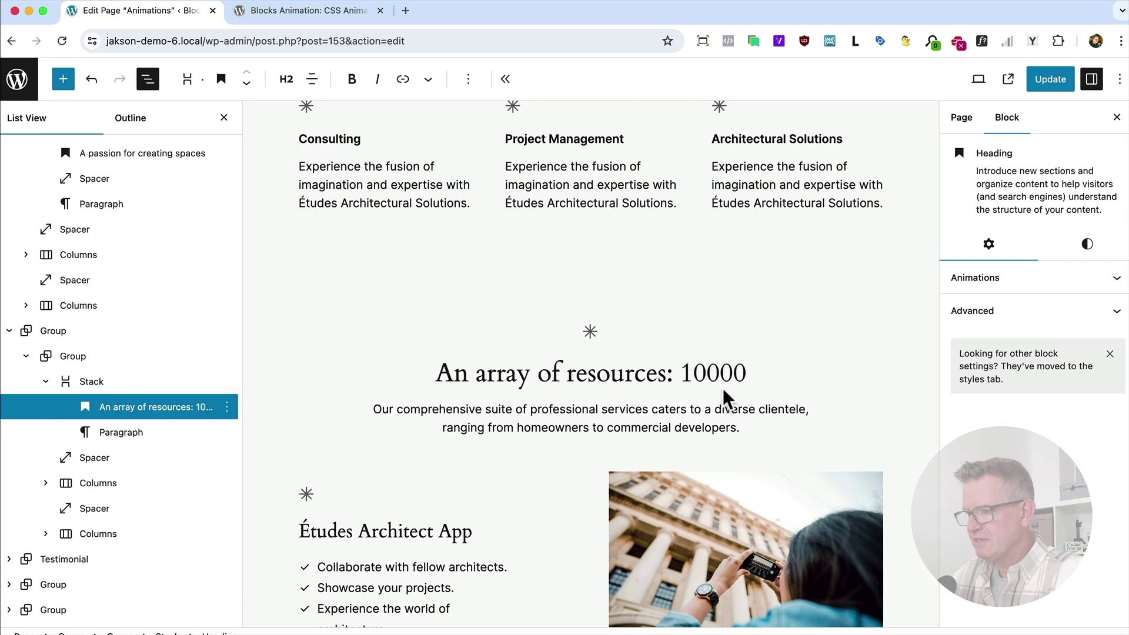
Check the heading's animation settings and read how count animations are added
click(1041, 277)
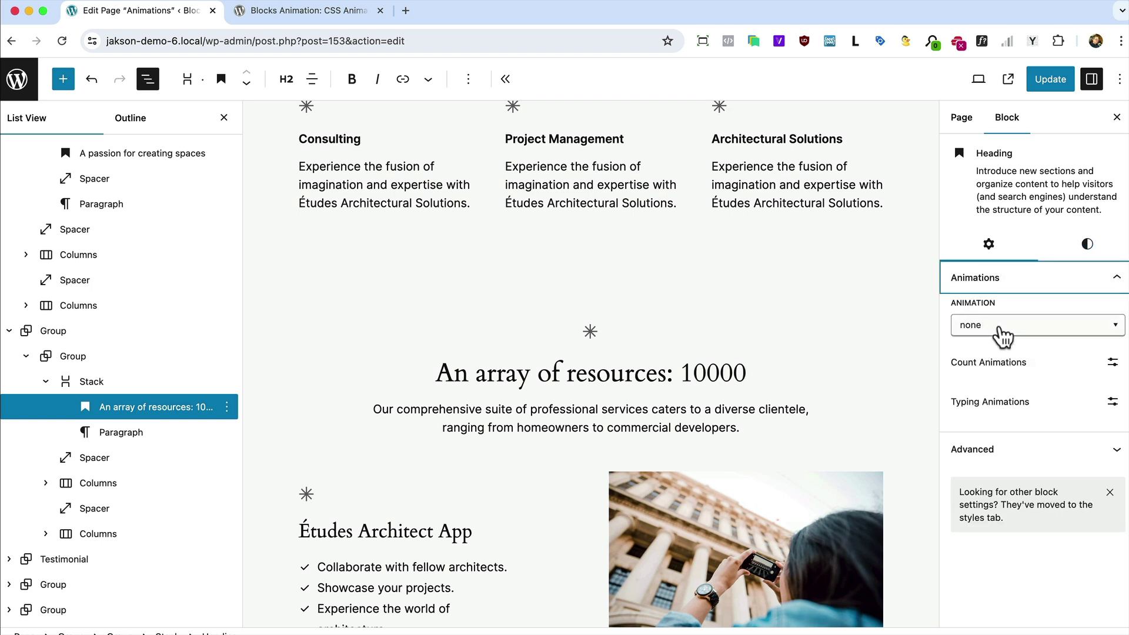
click(1112, 363)
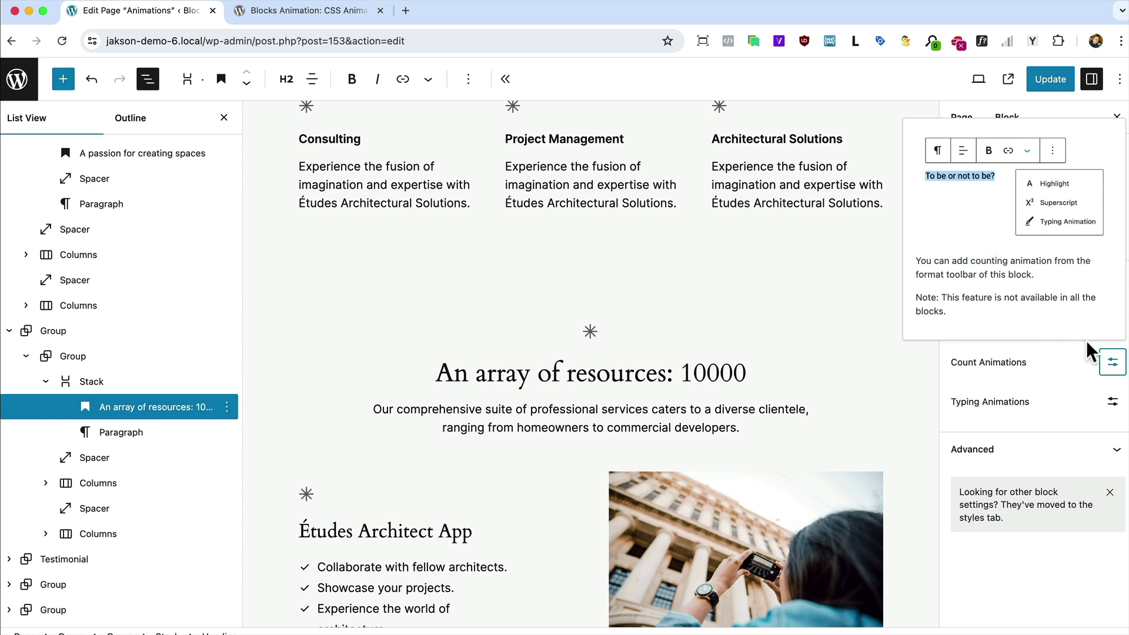
click(1112, 363)
Give the number 10000 in the resources heading a Count Animation and save the page
double_click(714, 374)
click(435, 80)
click(492, 130)
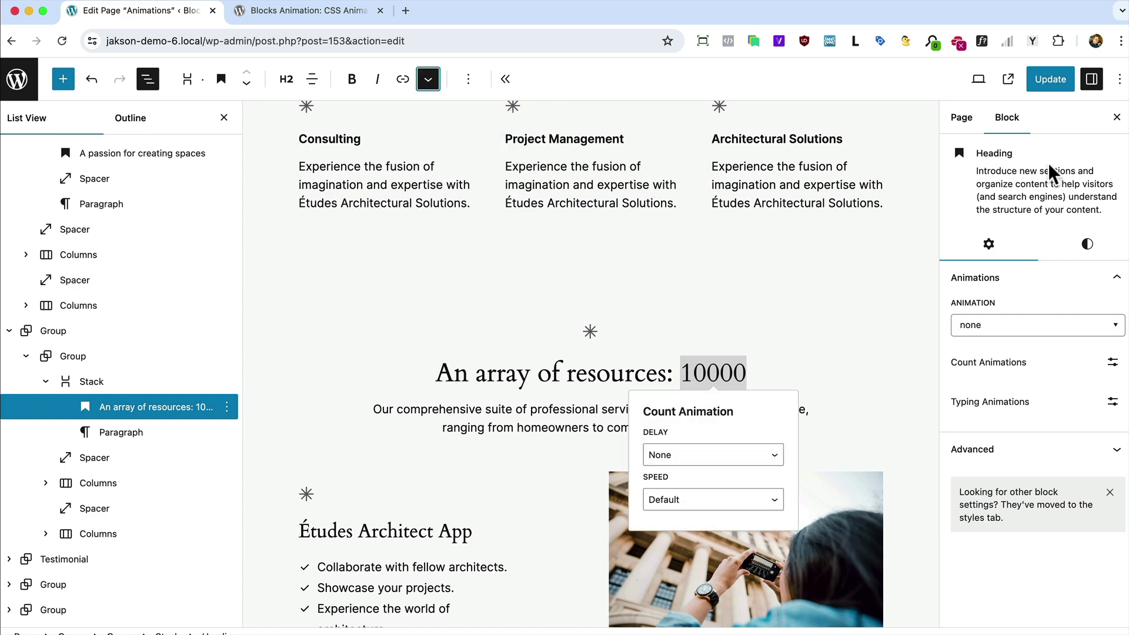
click(1050, 78)
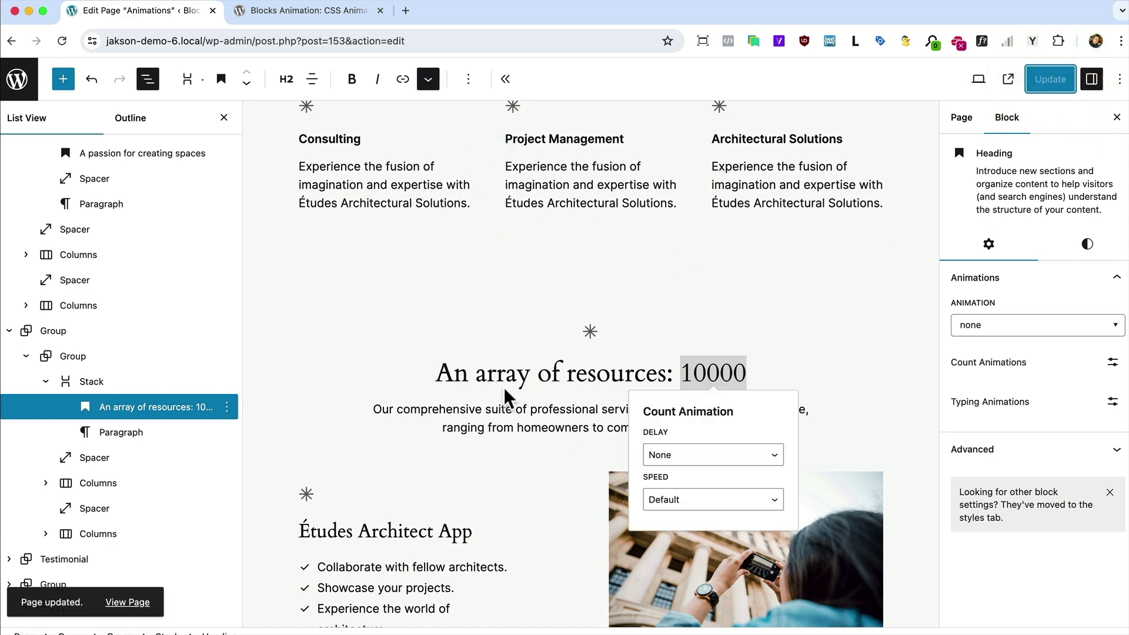
key(super+Tab)
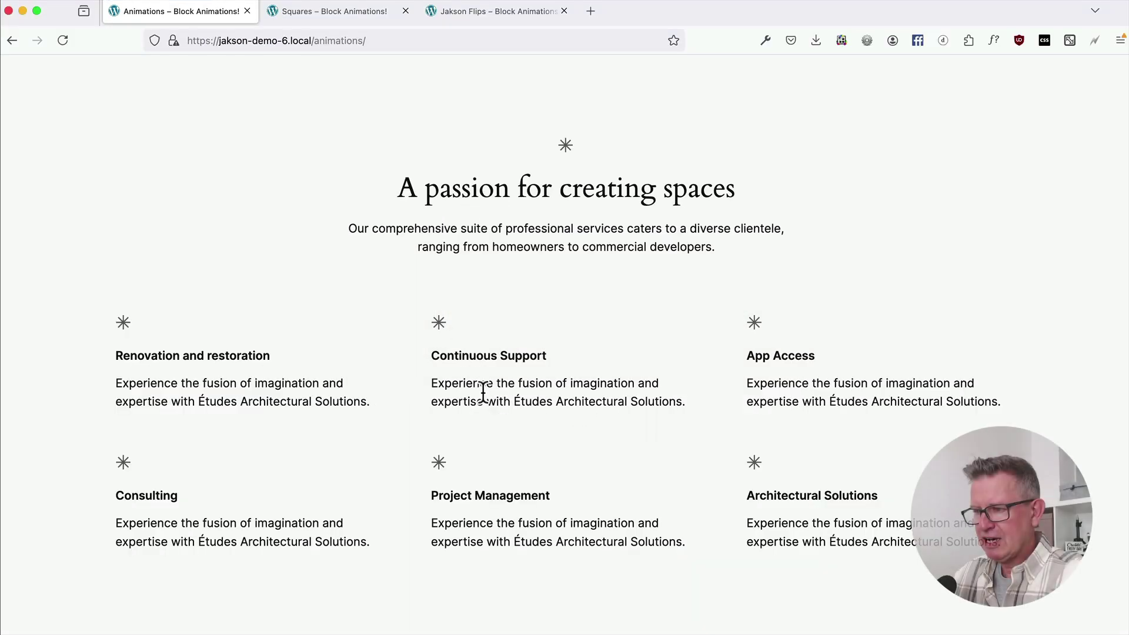
Reload the live Animations page and scroll through to watch the typing and 10000 counter animations
scroll(404, 260, up, 10)
key(super+r)
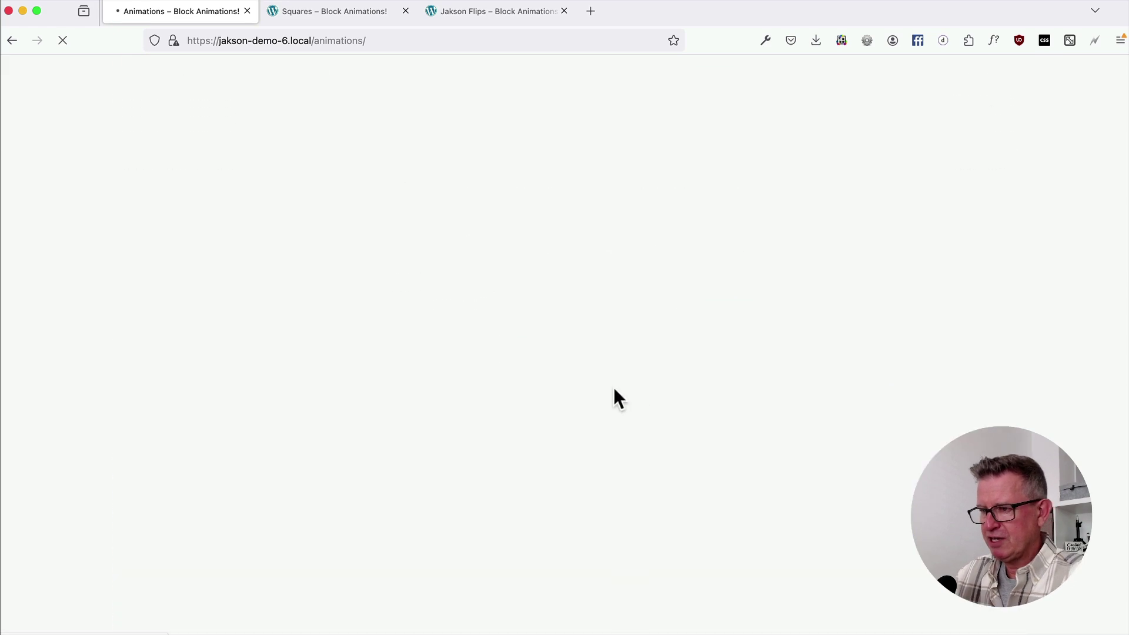
scroll(656, 370, down, 3)
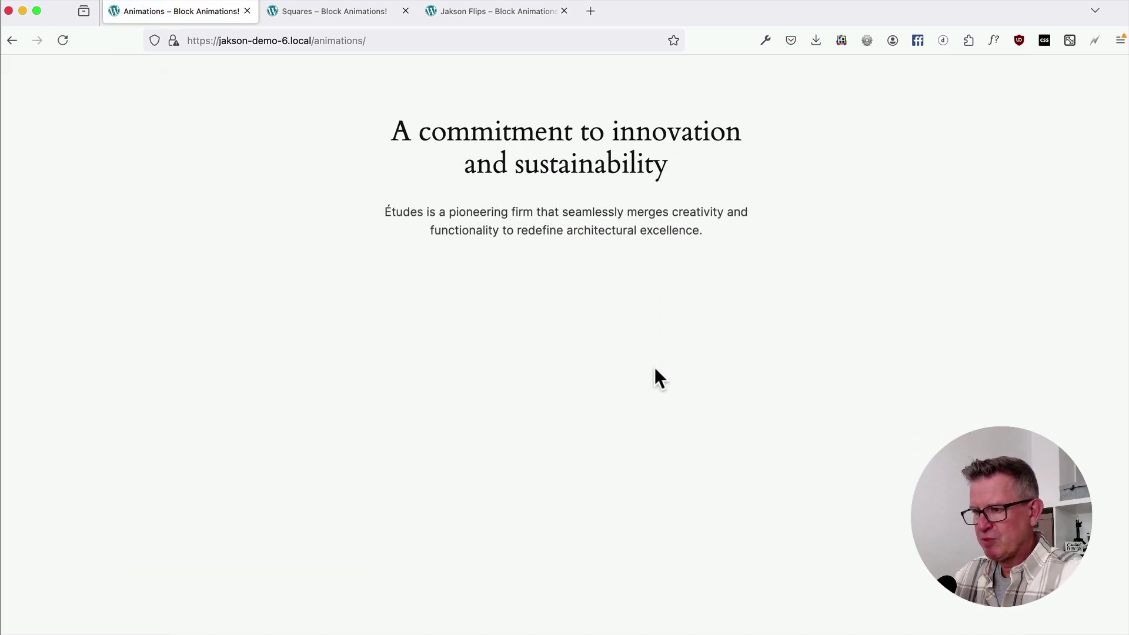
scroll(655, 369, down, 10)
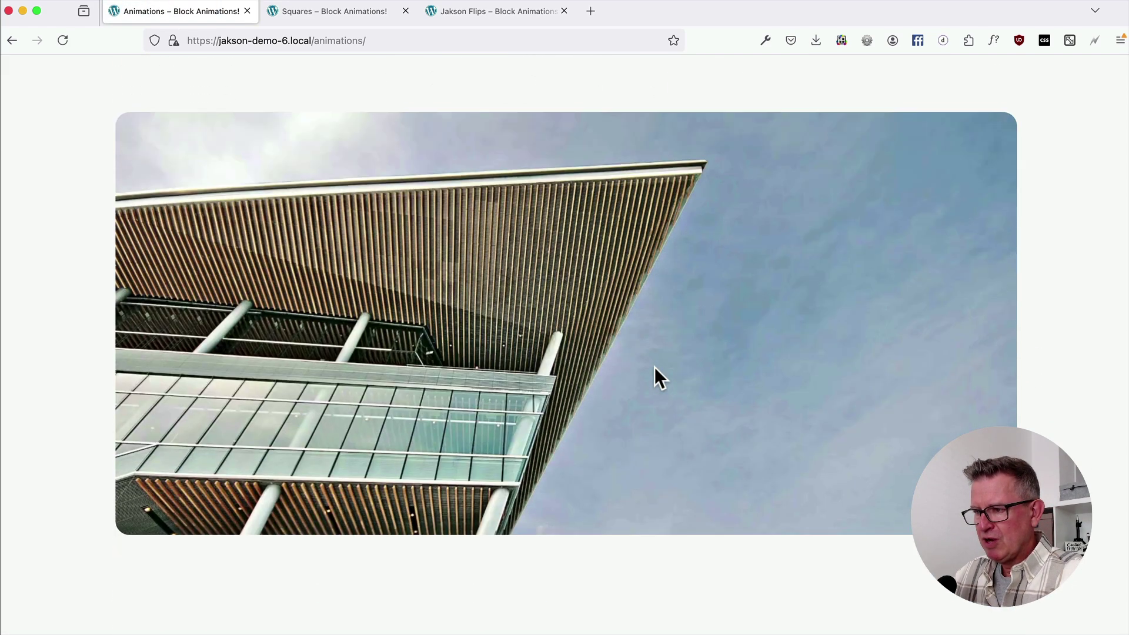
scroll(654, 366, down, 5)
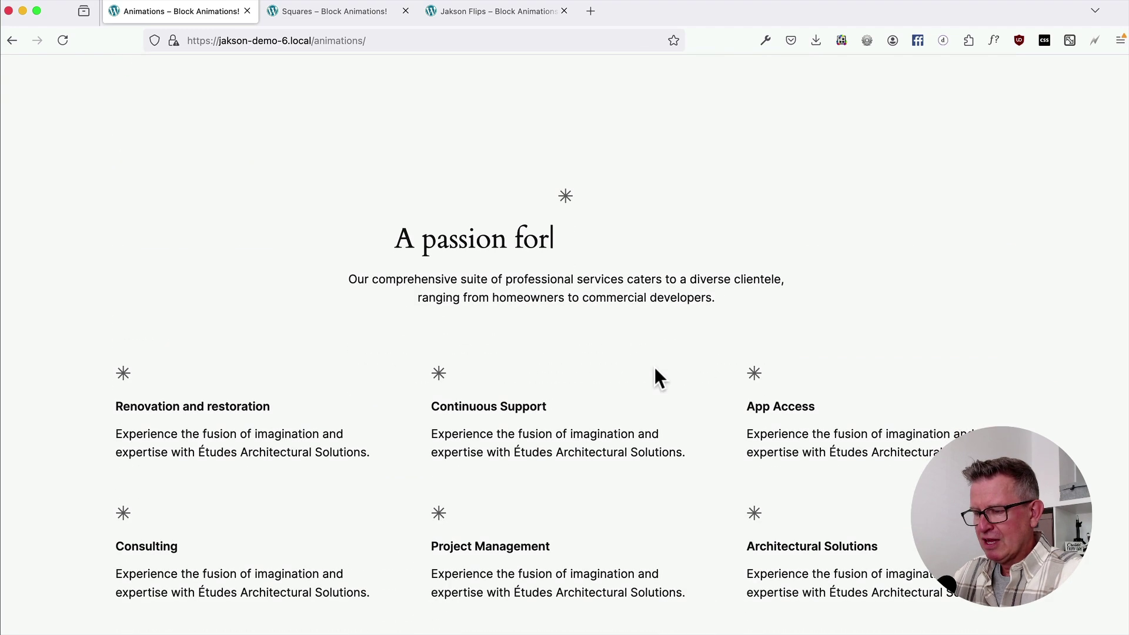
scroll(654, 367, down, 6)
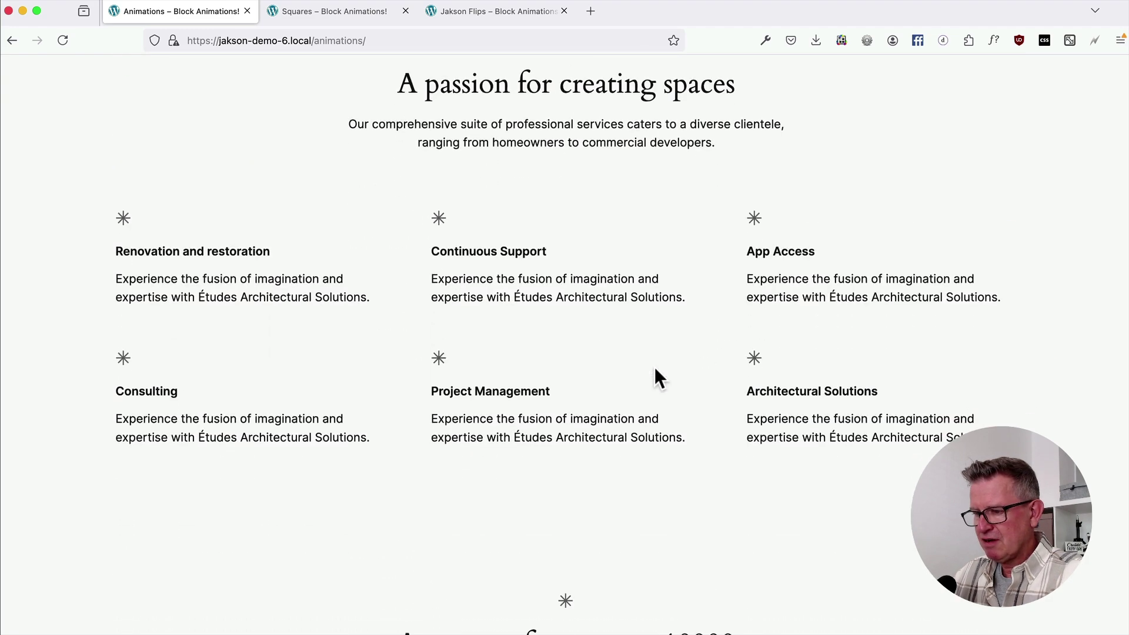
scroll(654, 366, down, 3)
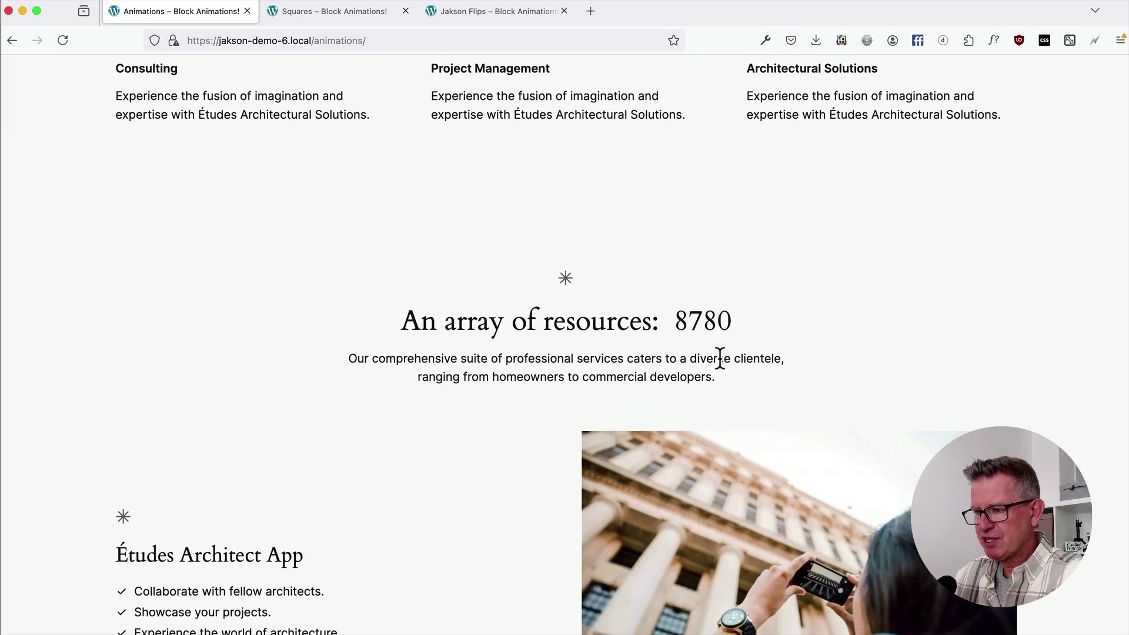
scroll(697, 318, down, 1)
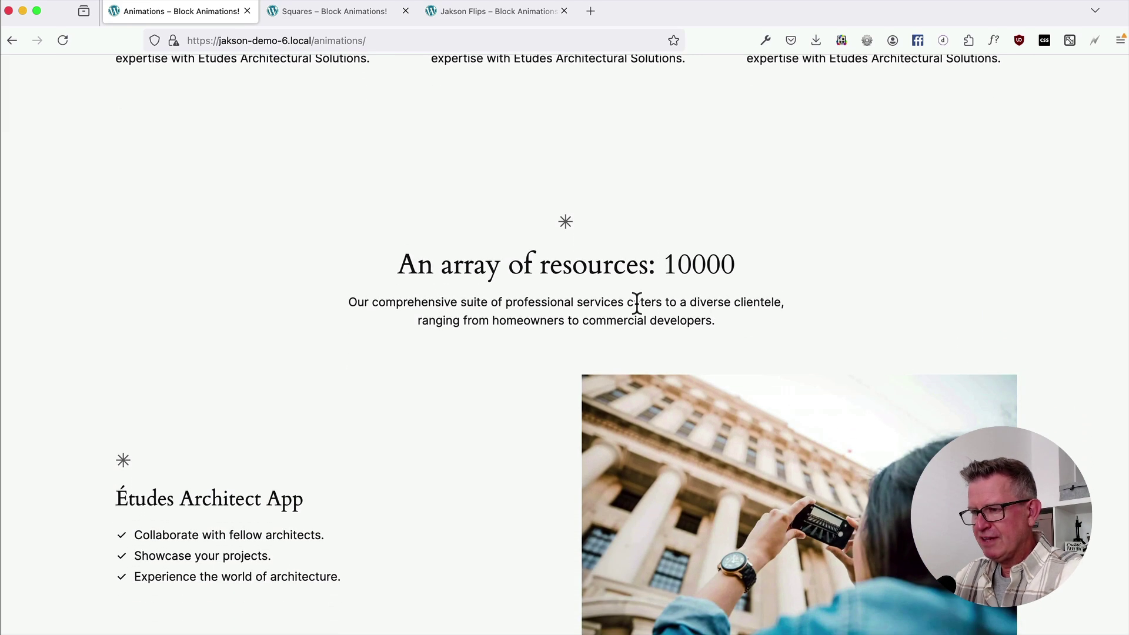
key(super+Tab)
click(856, 363)
Give the tourist photo a Jello animation with Play on Hover enabled, and save the page
click(856, 364)
scroll(857, 362, down, 1)
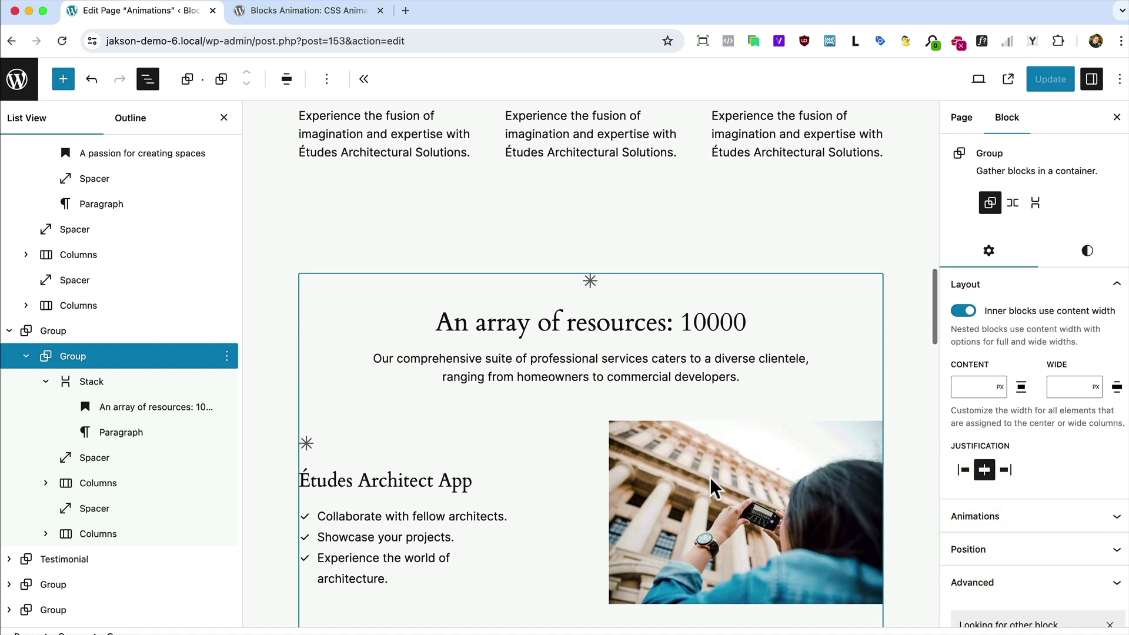
click(694, 468)
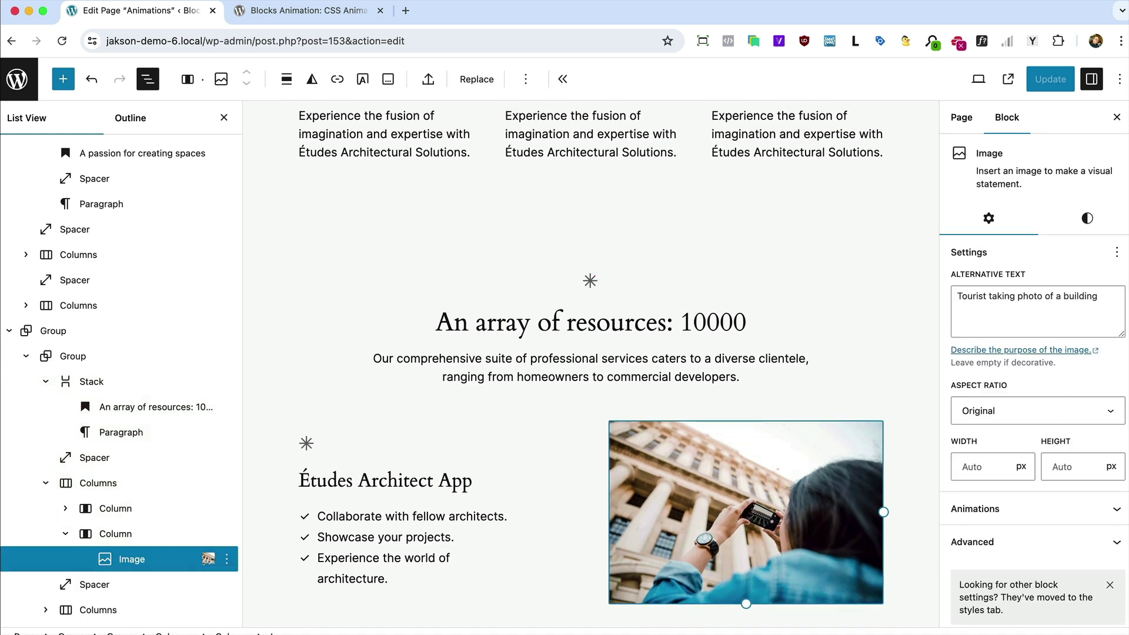
click(1014, 510)
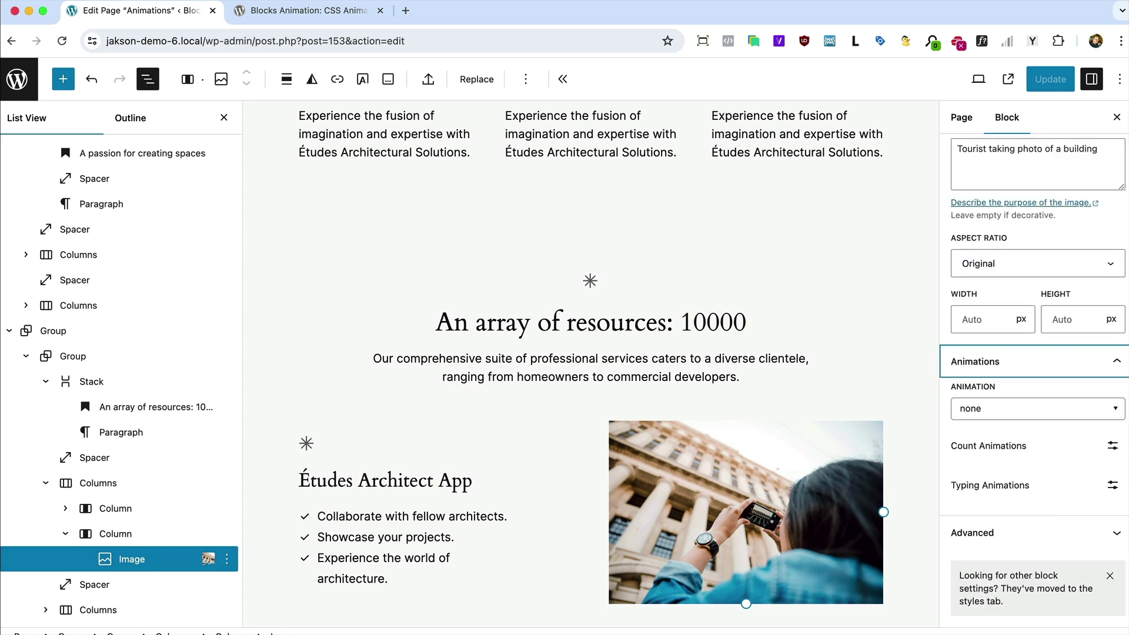
click(1015, 409)
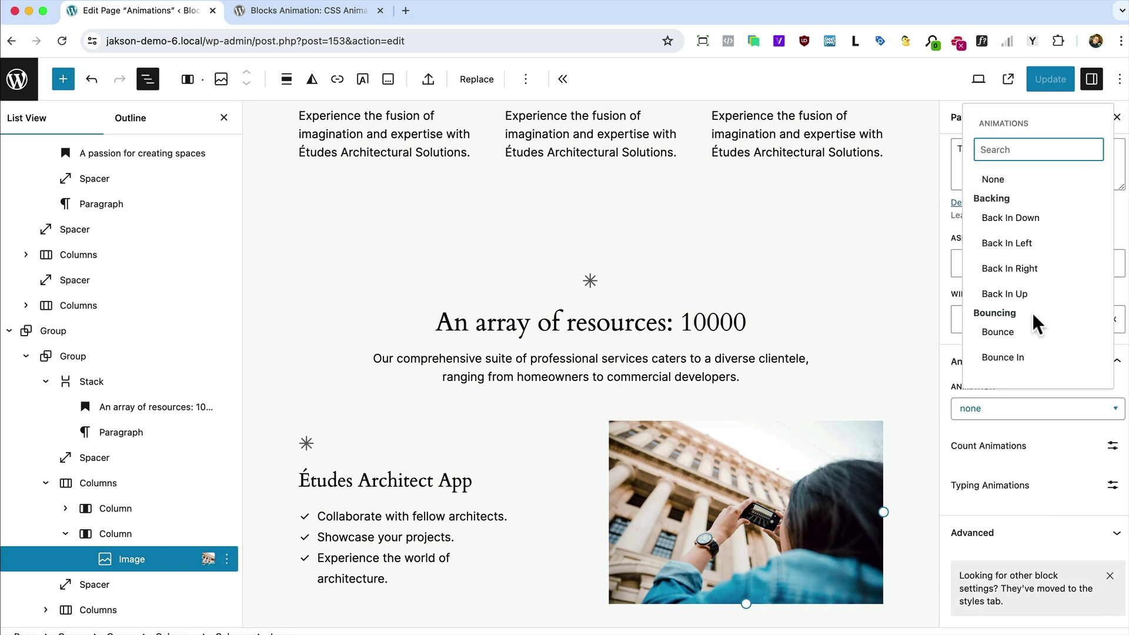
scroll(1033, 320, down, 15)
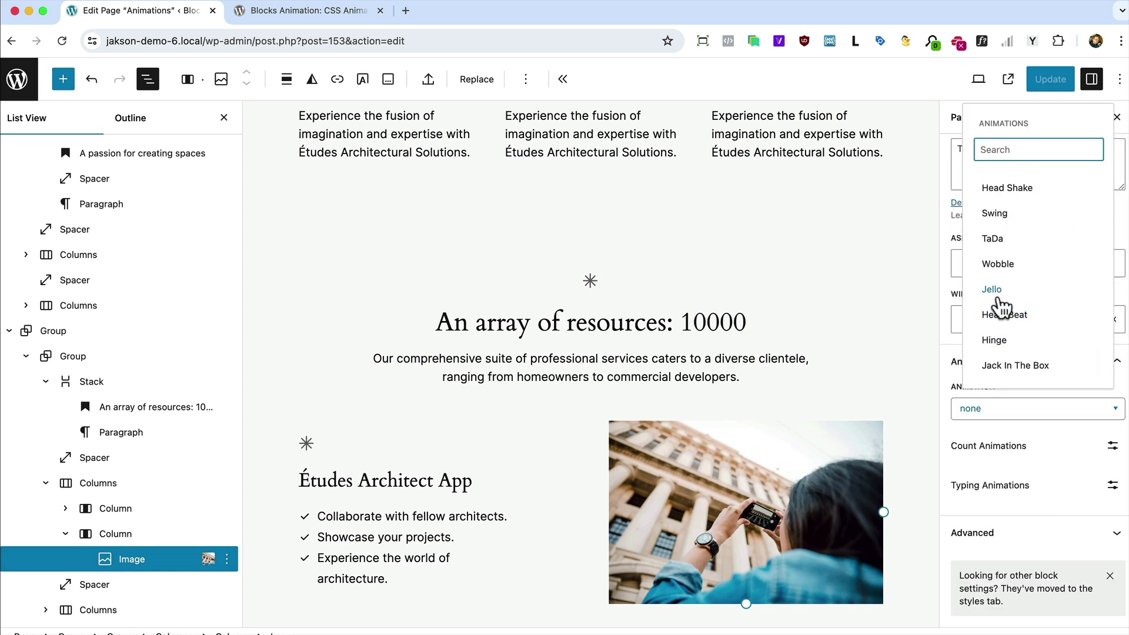
click(997, 290)
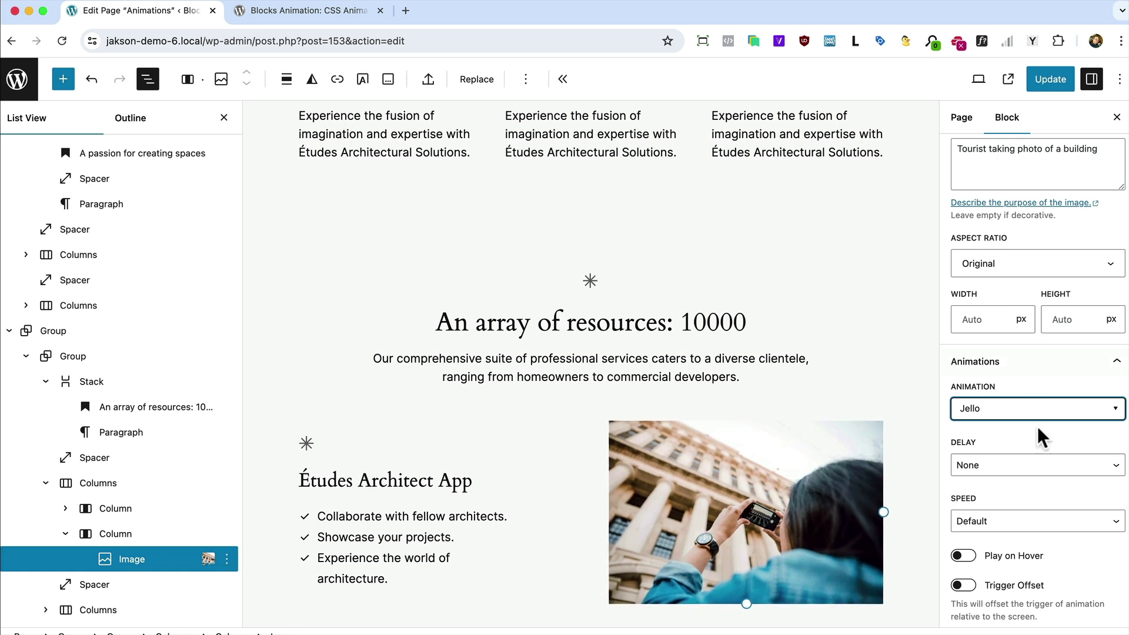
scroll(1066, 476, down, 3)
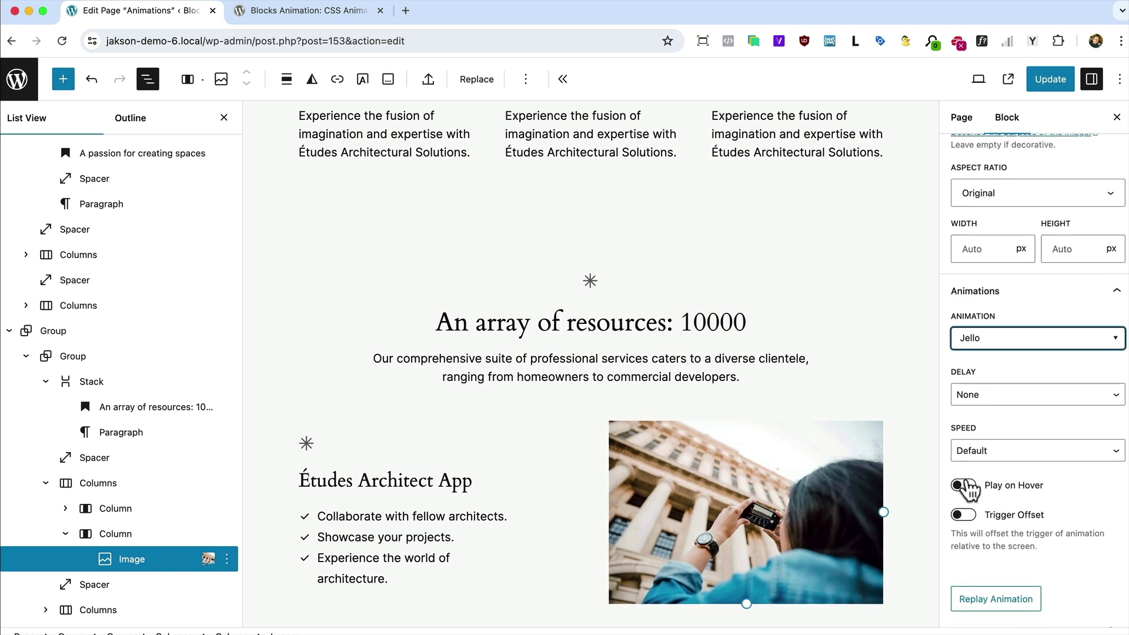
click(963, 486)
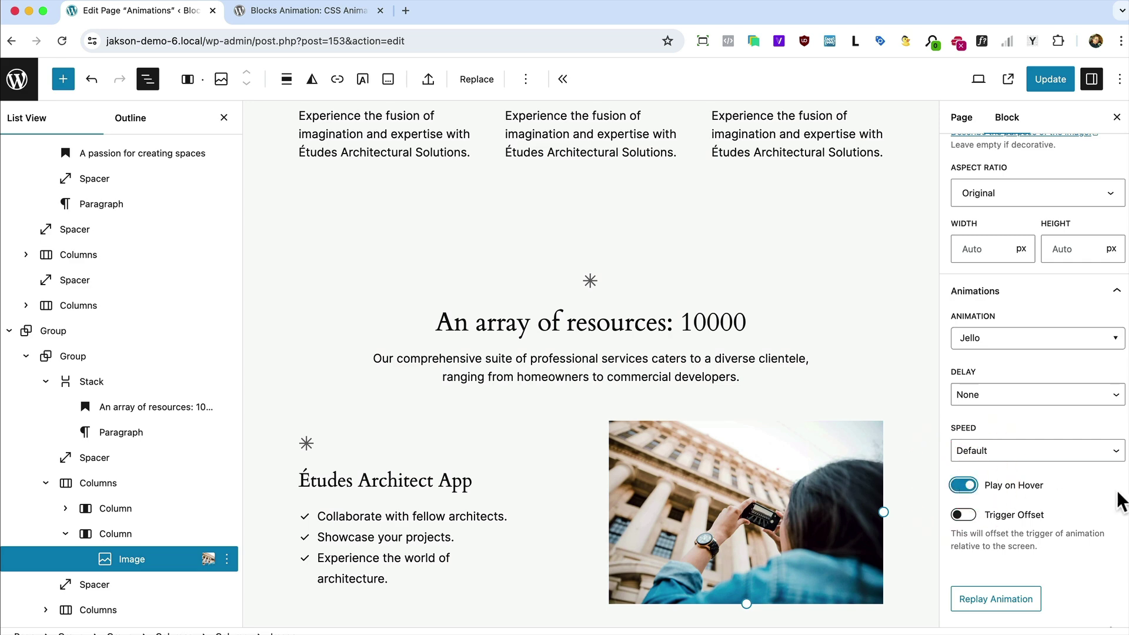
click(1051, 83)
key(super+Tab)
Scroll the live page down to the tourist photo to check its Jello hover effect
scroll(490, 90, down, 10)
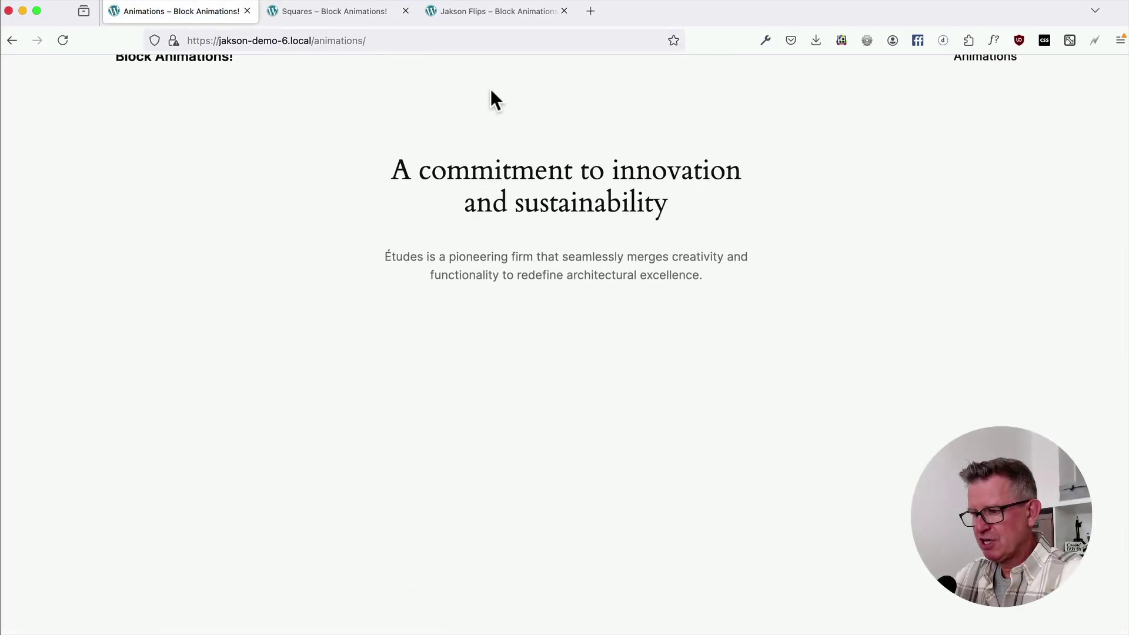
scroll(490, 89, down, 15)
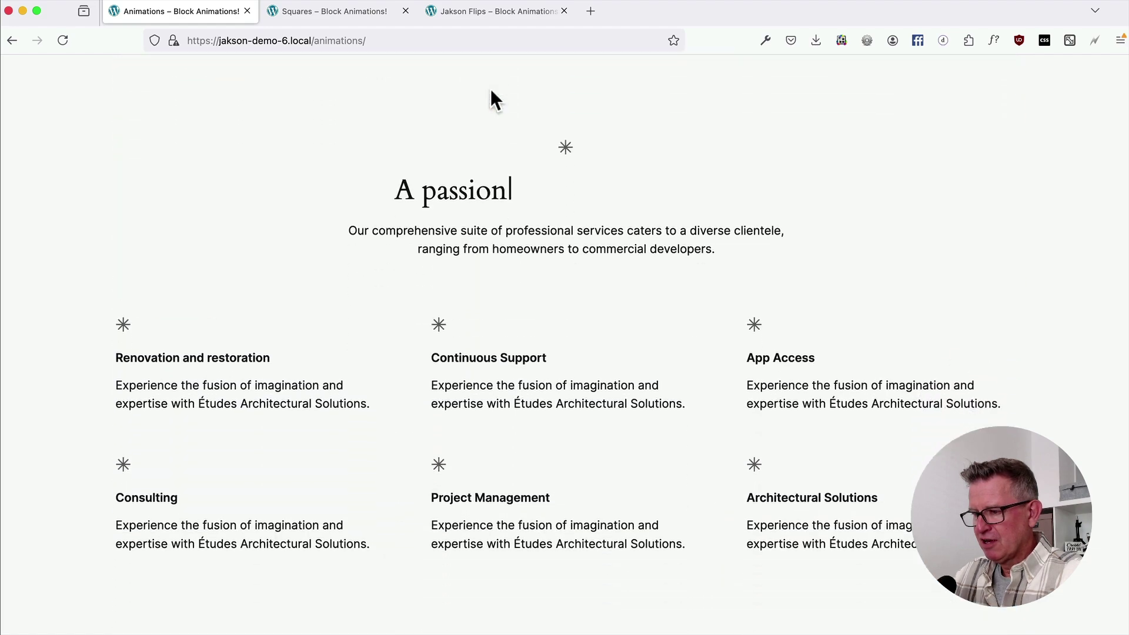
scroll(490, 100, down, 4)
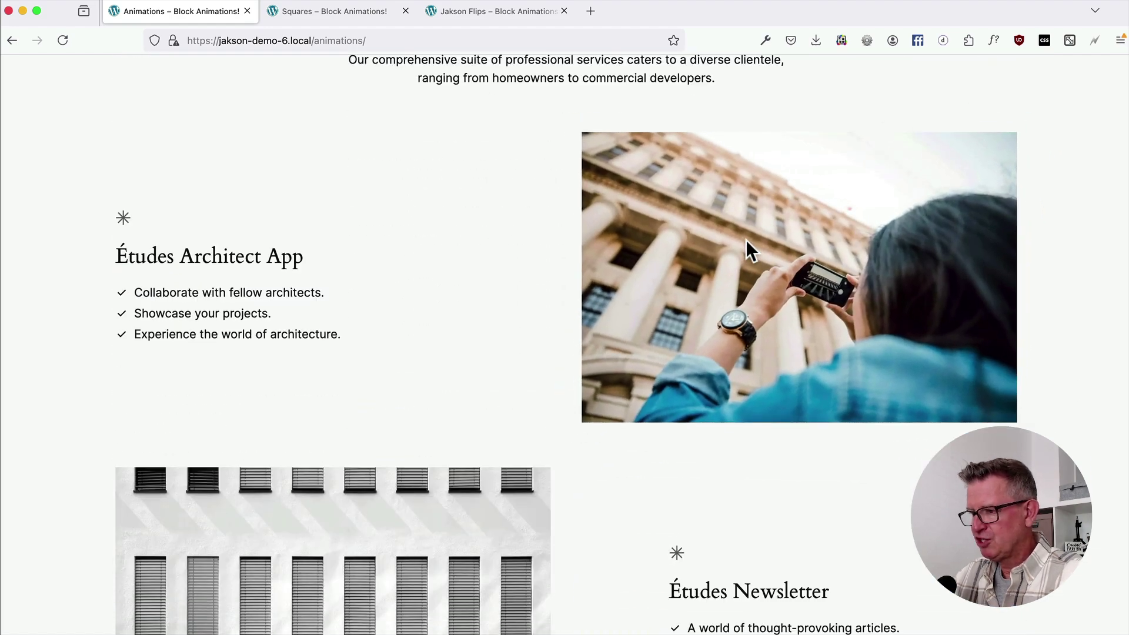
key(super+Tab)
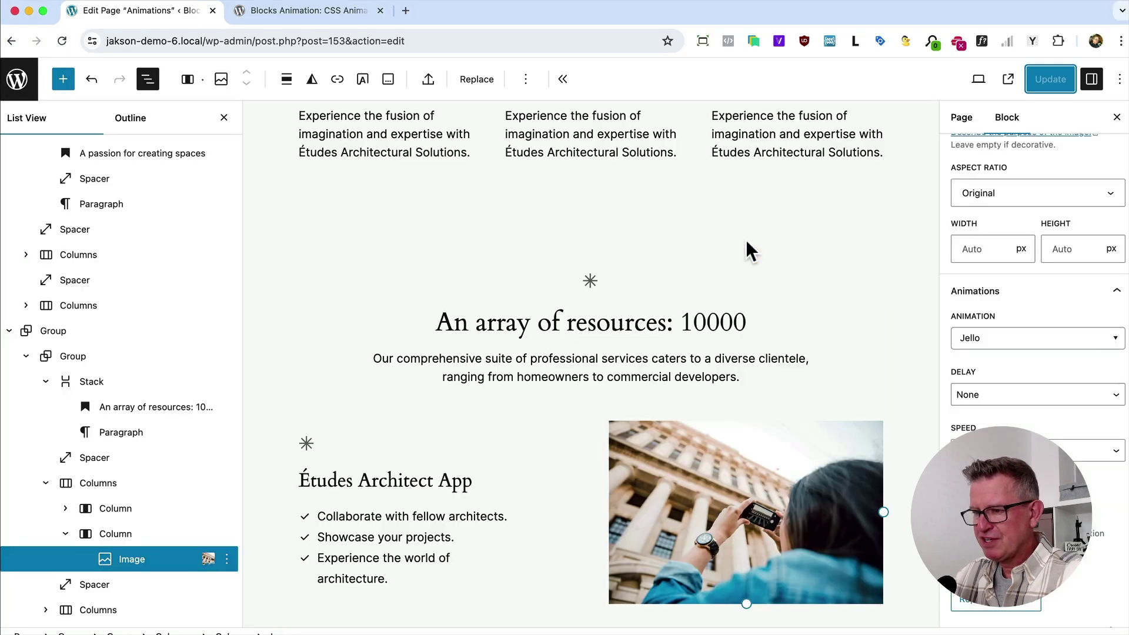
Select the windows image and try the Head Shake and Back In Down animations on it
scroll(739, 317, down, 7)
click(411, 311)
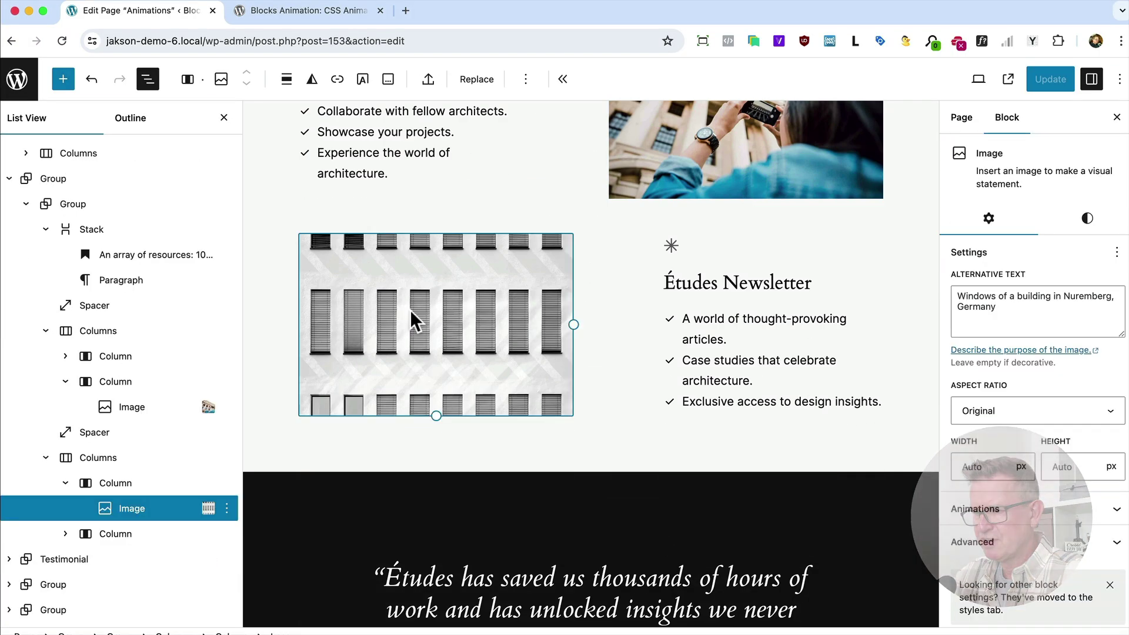
click(1006, 509)
click(992, 517)
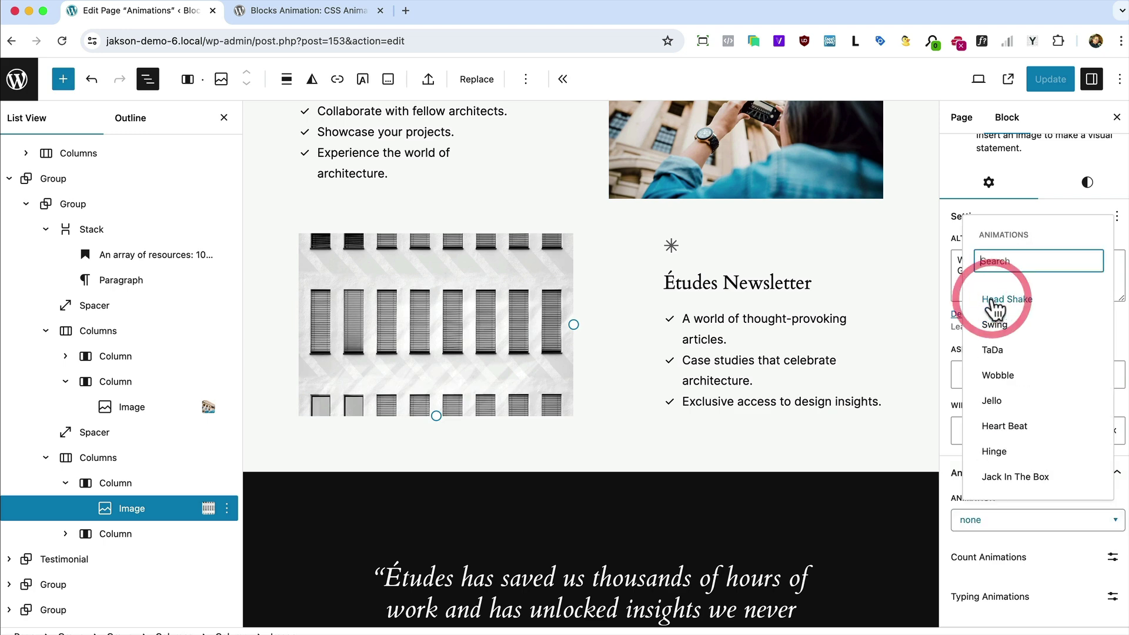
click(992, 304)
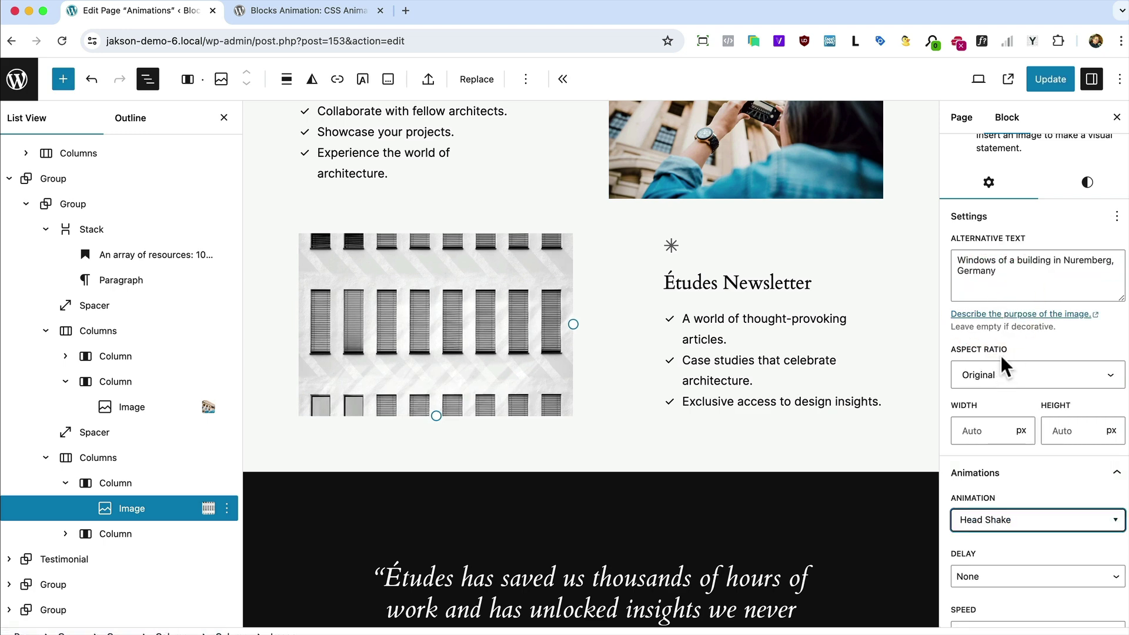
scroll(1020, 451, down, 5)
scroll(1021, 450, up, 1)
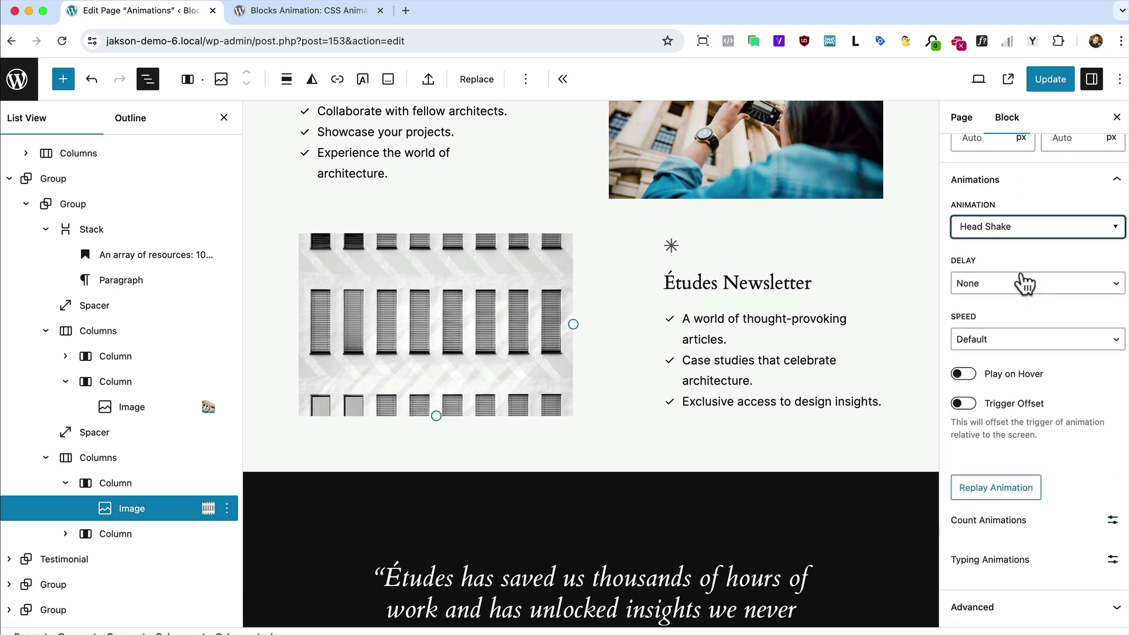
click(1023, 226)
click(1020, 363)
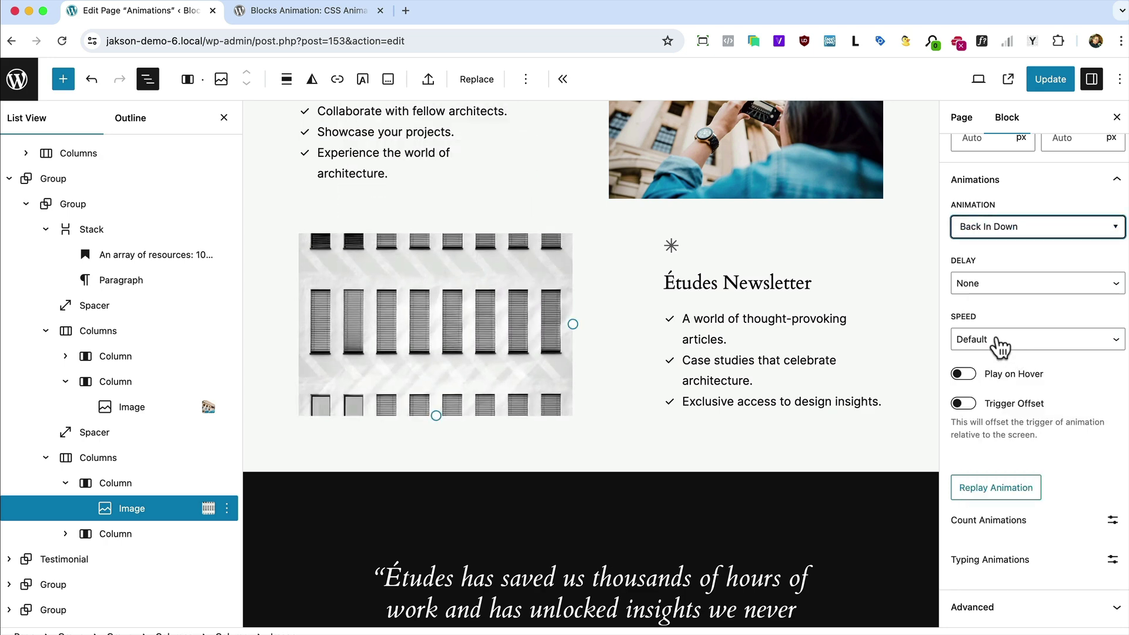
Preview Bounce In and Heart Beat, then settle on the Wobble animation for the image
click(1008, 230)
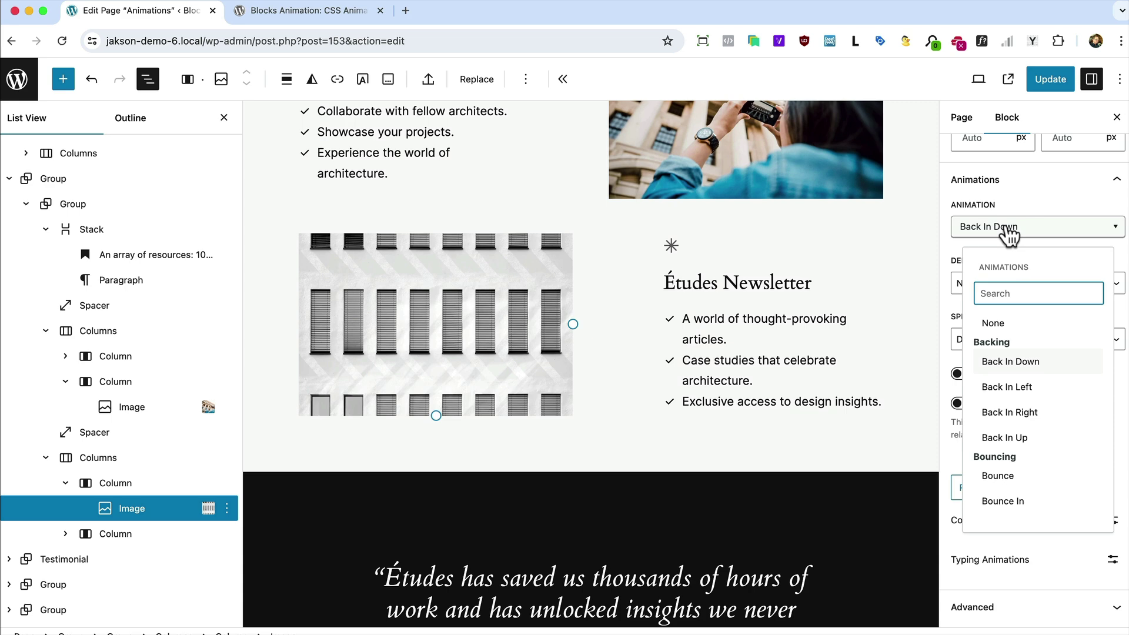
click(1009, 500)
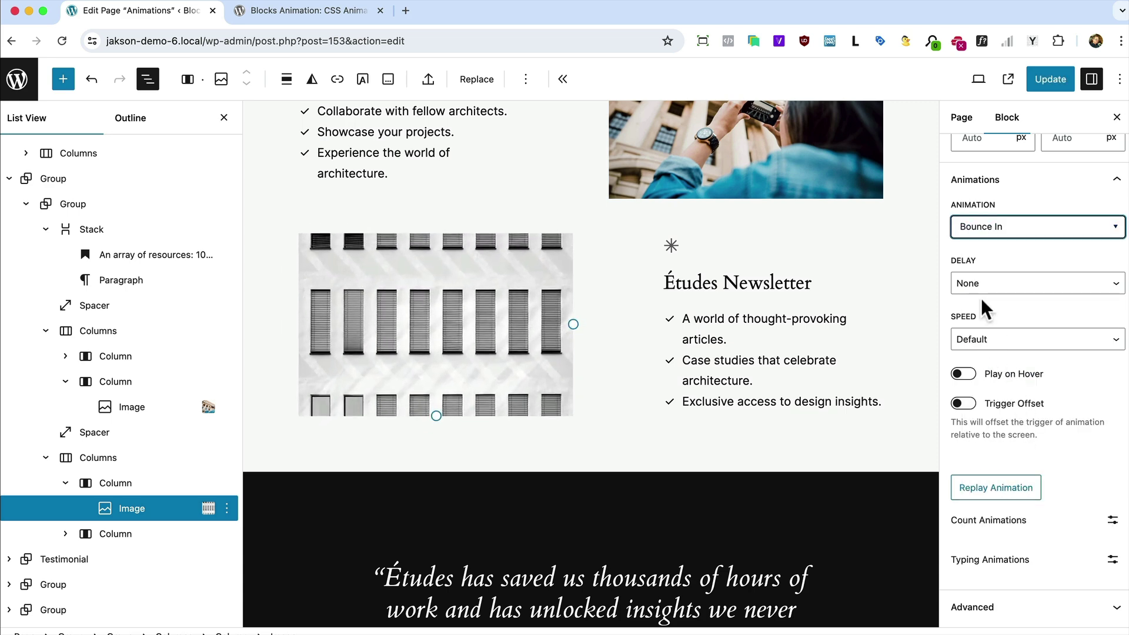
click(982, 232)
scroll(1011, 452, down, 5)
click(1008, 459)
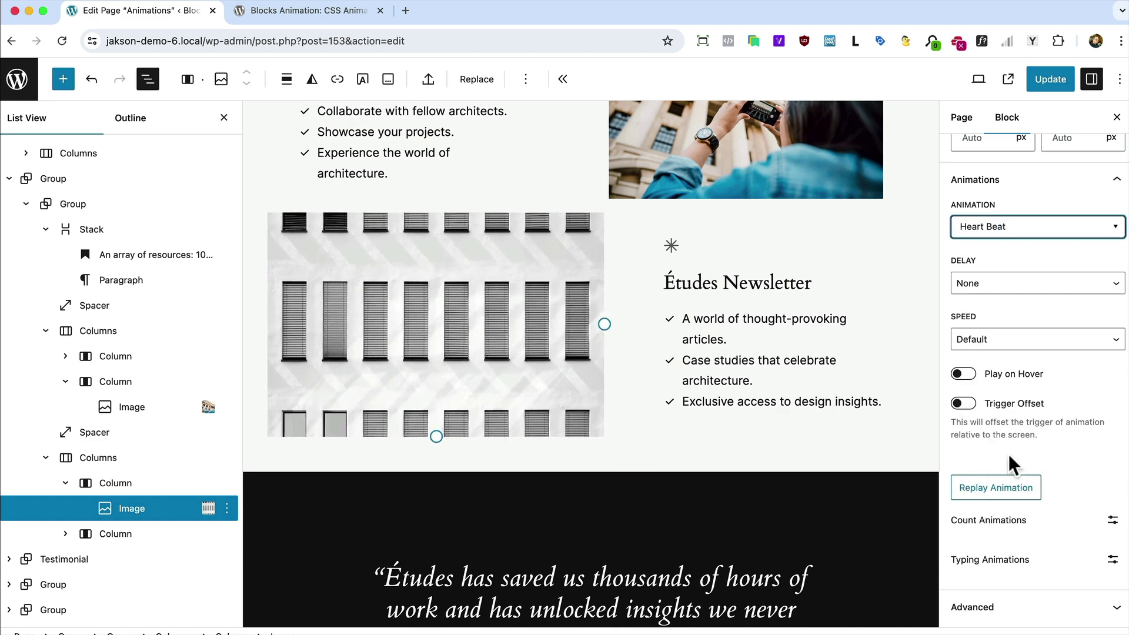
click(985, 233)
scroll(1020, 449, down, 5)
click(1007, 403)
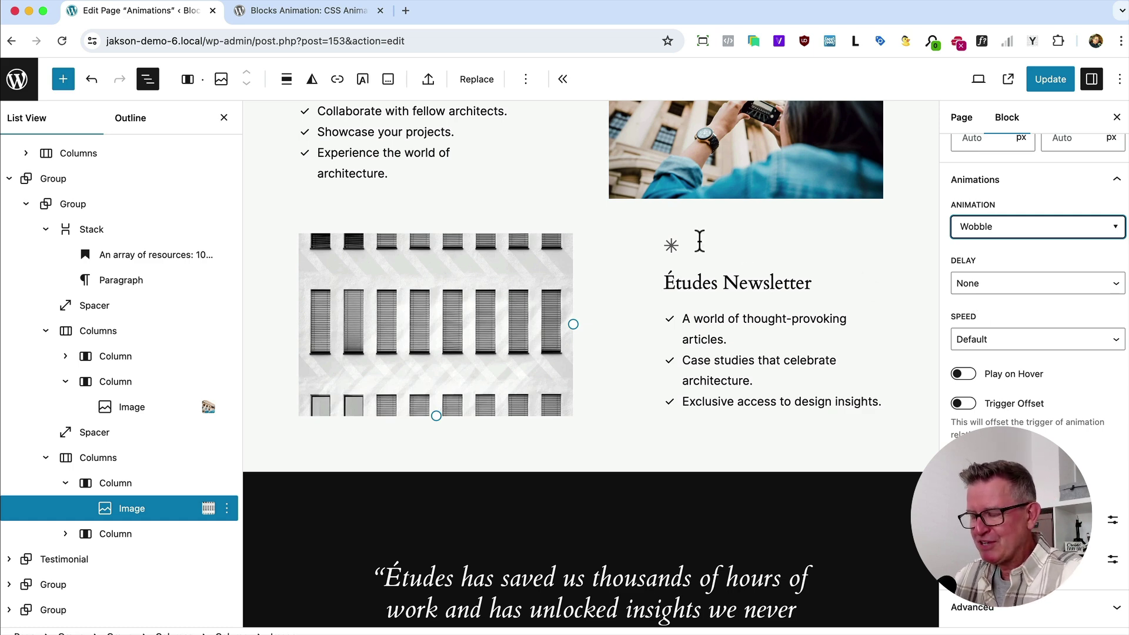
Replay the live Squares page's grid animations zoomed out, then open the Jakson Flips page
key(super+Tab)
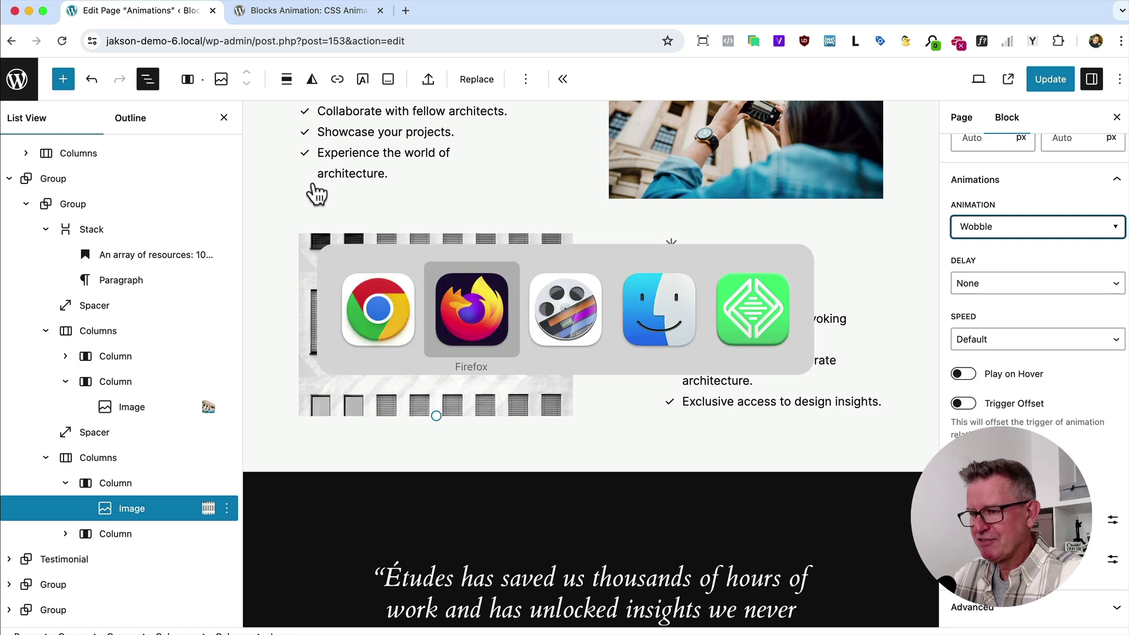
click(481, 332)
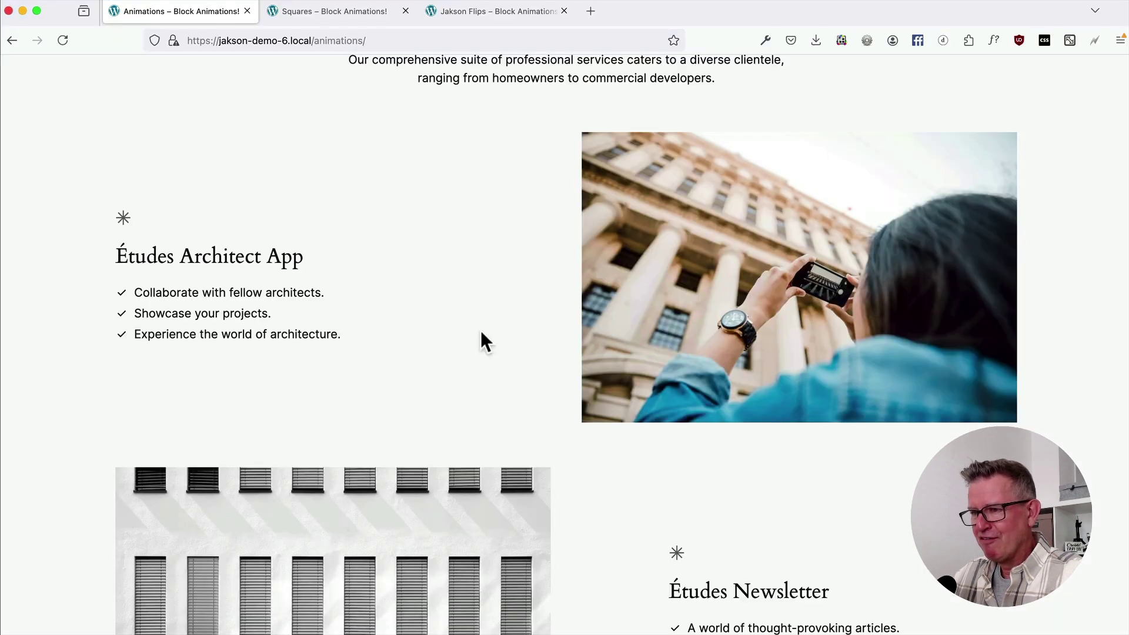
click(306, 12)
key(super+minus)
key(super+minus)
key(super+minus)
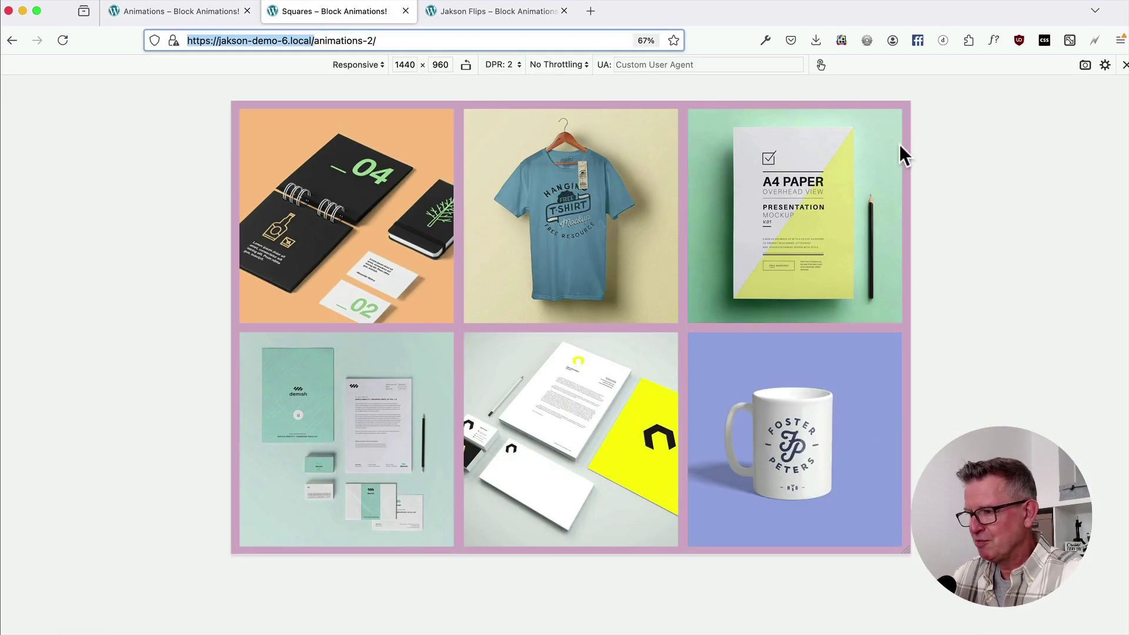
key(super+r)
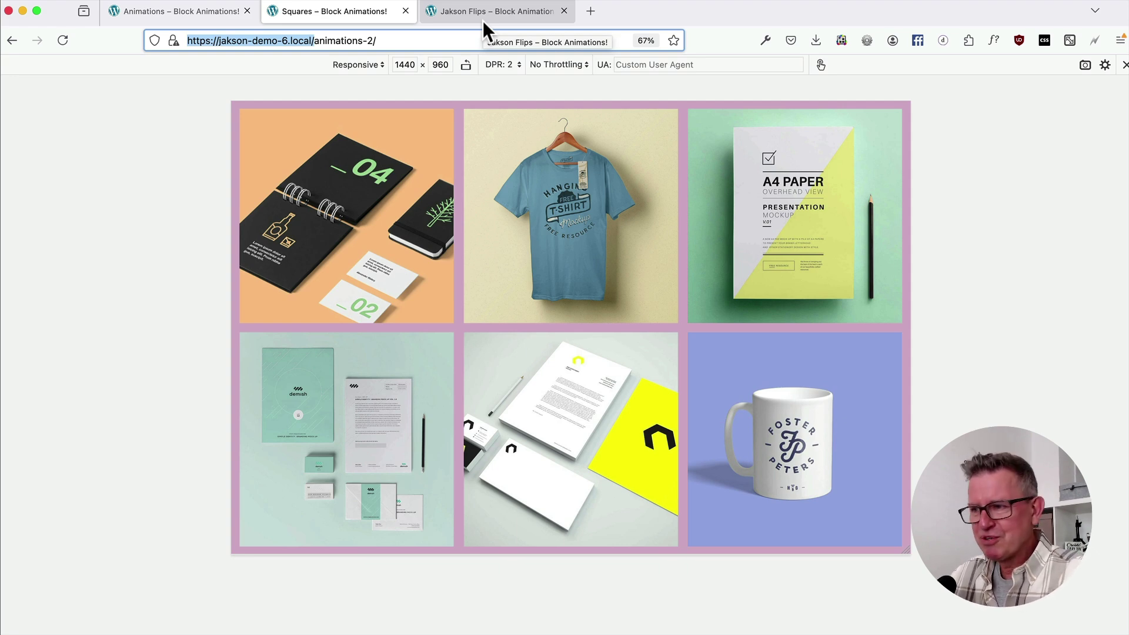
click(509, 10)
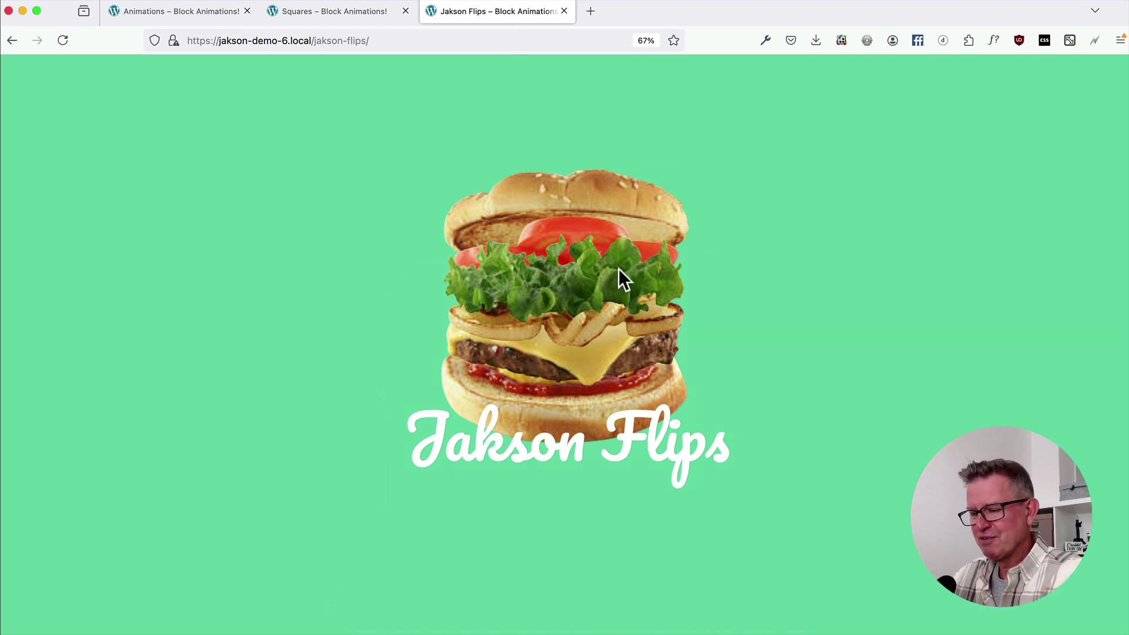
Reload the Jakson Flips page twice to replay its burger entrance animation
key(super+r)
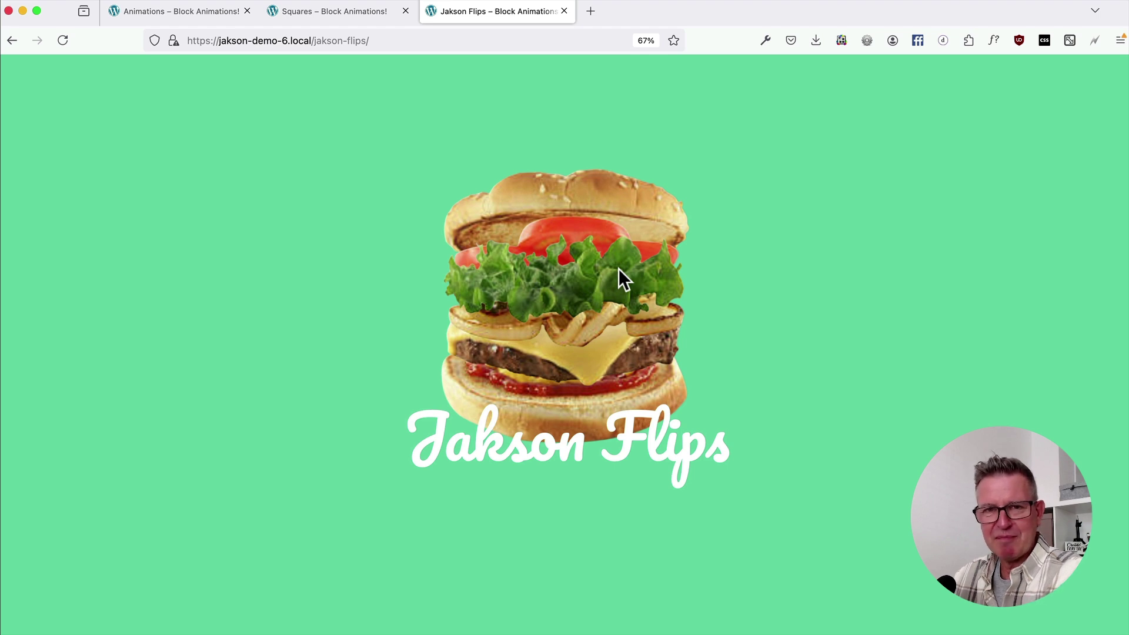
key(super+r)
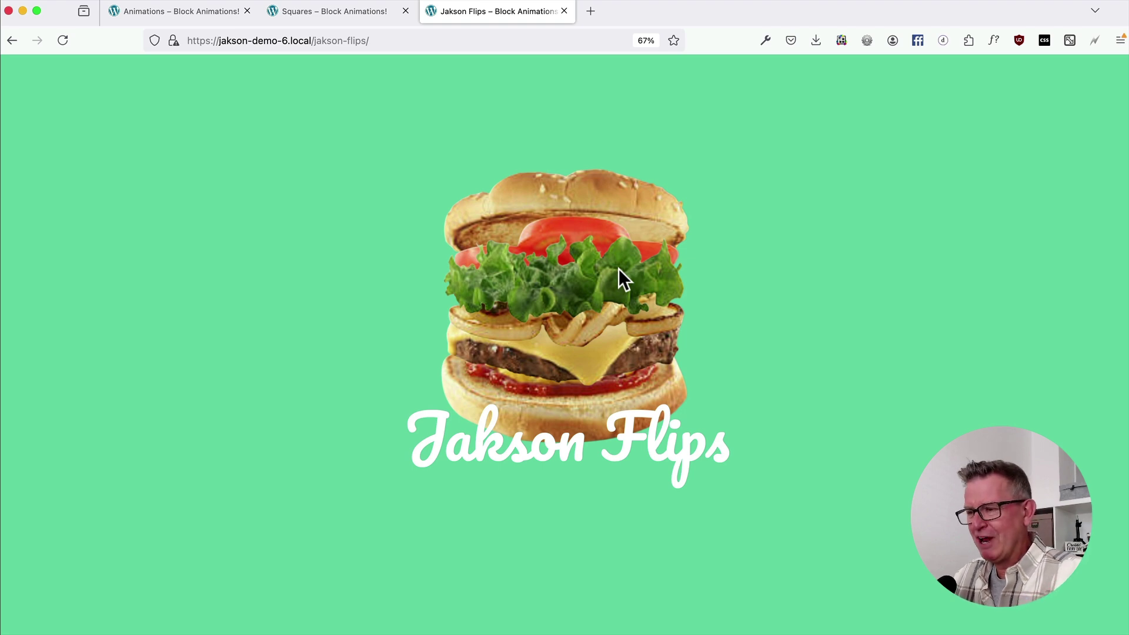
Return to the live Animations page at normal zoom, scrolled to the top
click(173, 12)
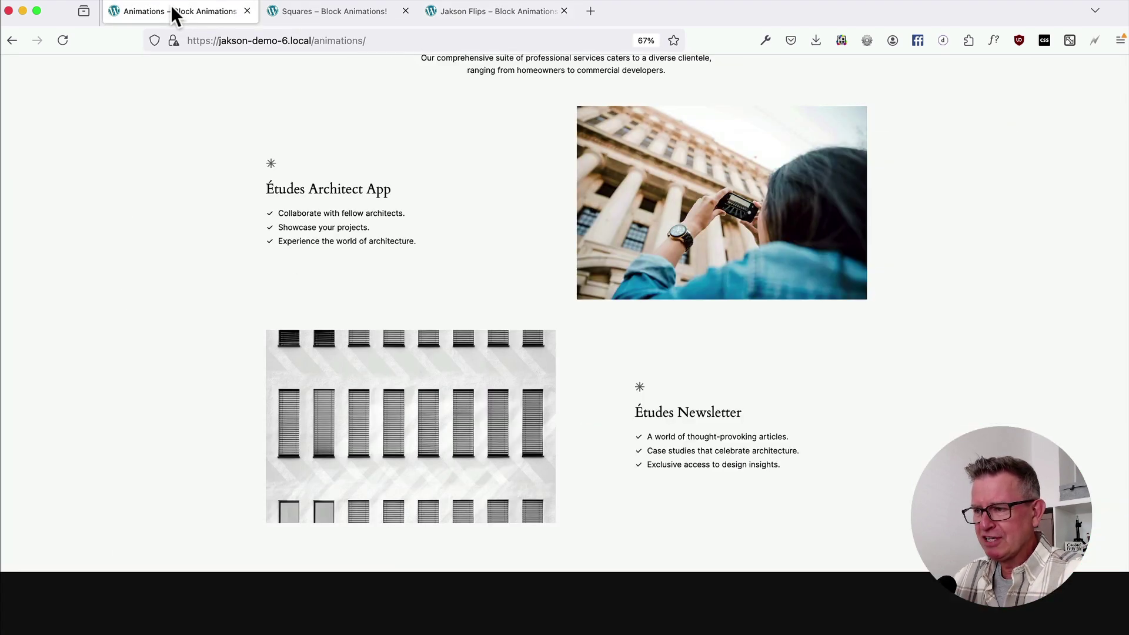
key(super+0)
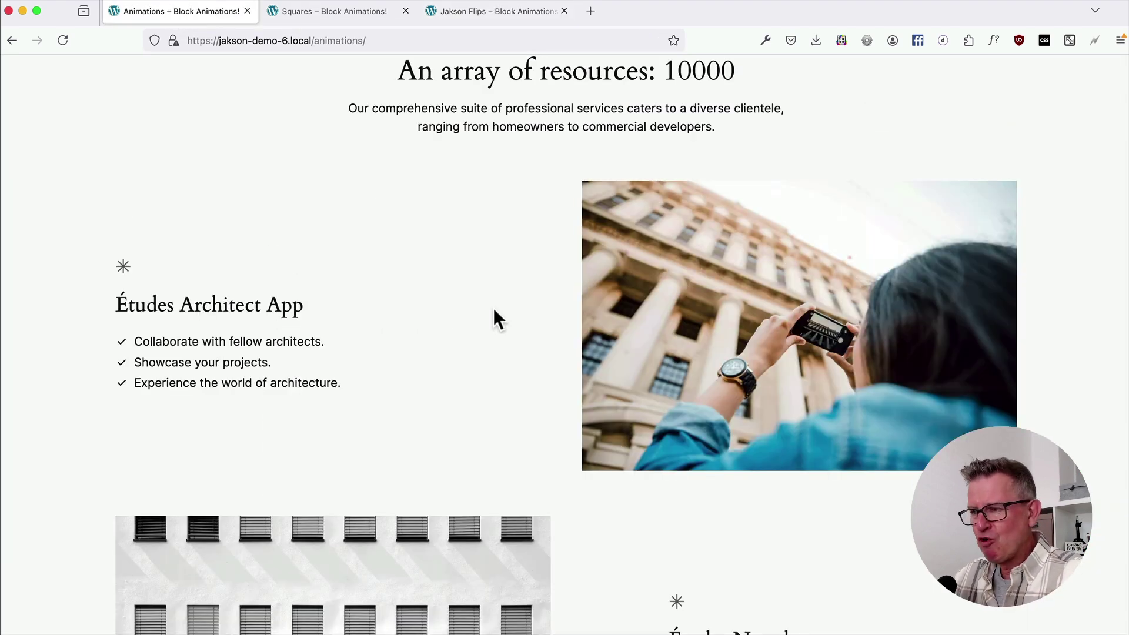
scroll(492, 308, up, 15)
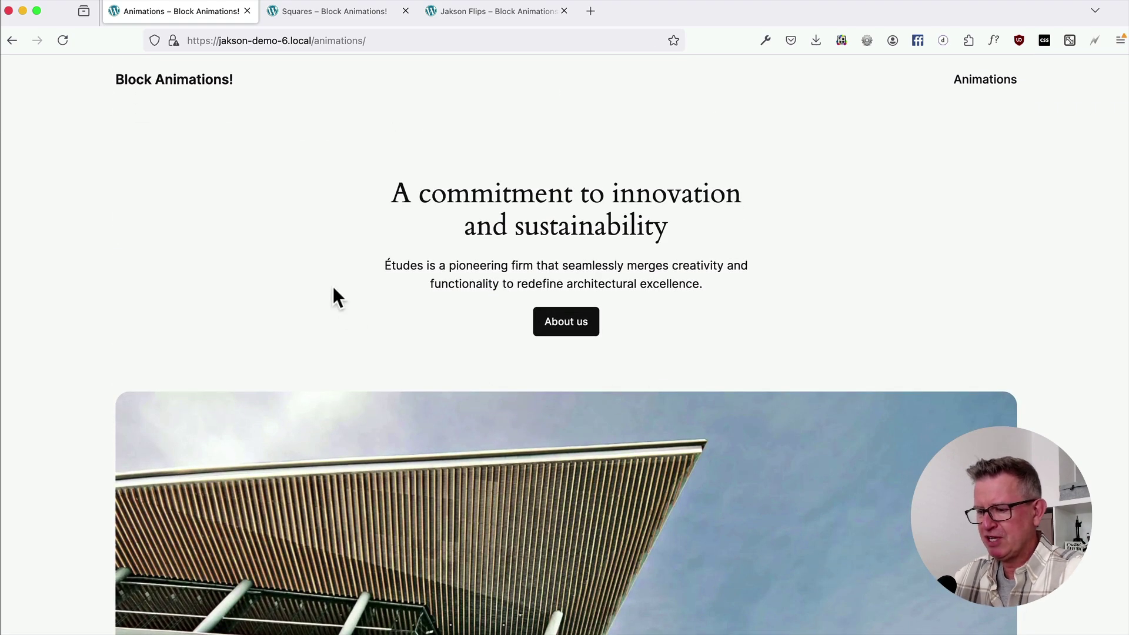
Open the home page from the Block Animations! site title and browse its innovation hero
click(162, 77)
scroll(457, 323, down, 2)
scroll(457, 324, down, 15)
scroll(457, 324, up, 18)
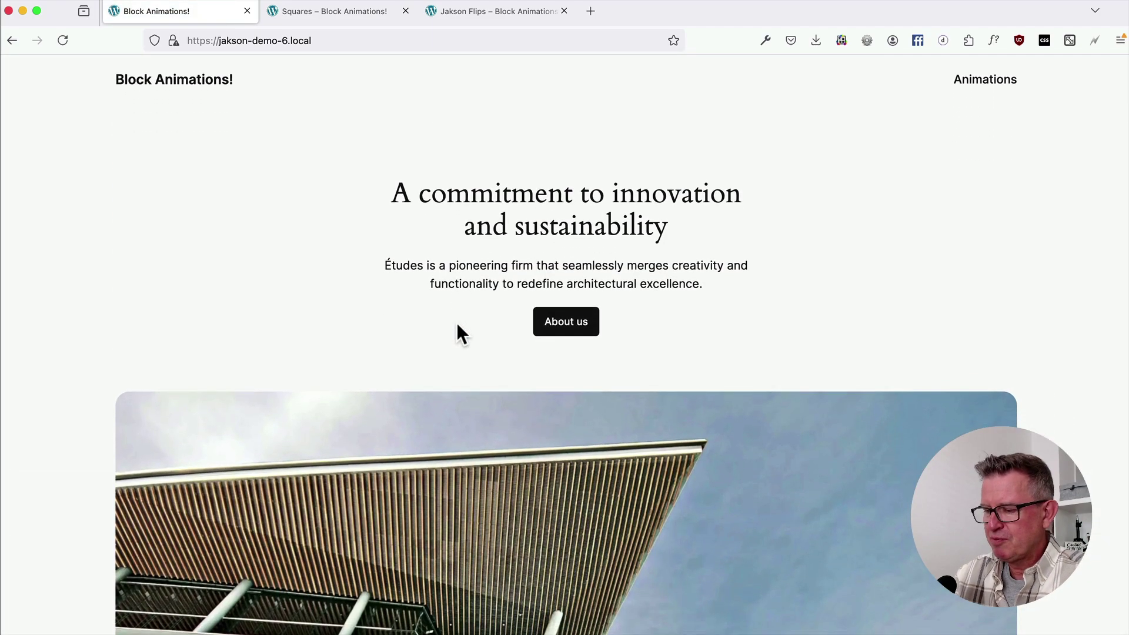
Reload the home page with the Network monitor open, noting 15 requests and 1.16 MB transferred
key(super+alt+e)
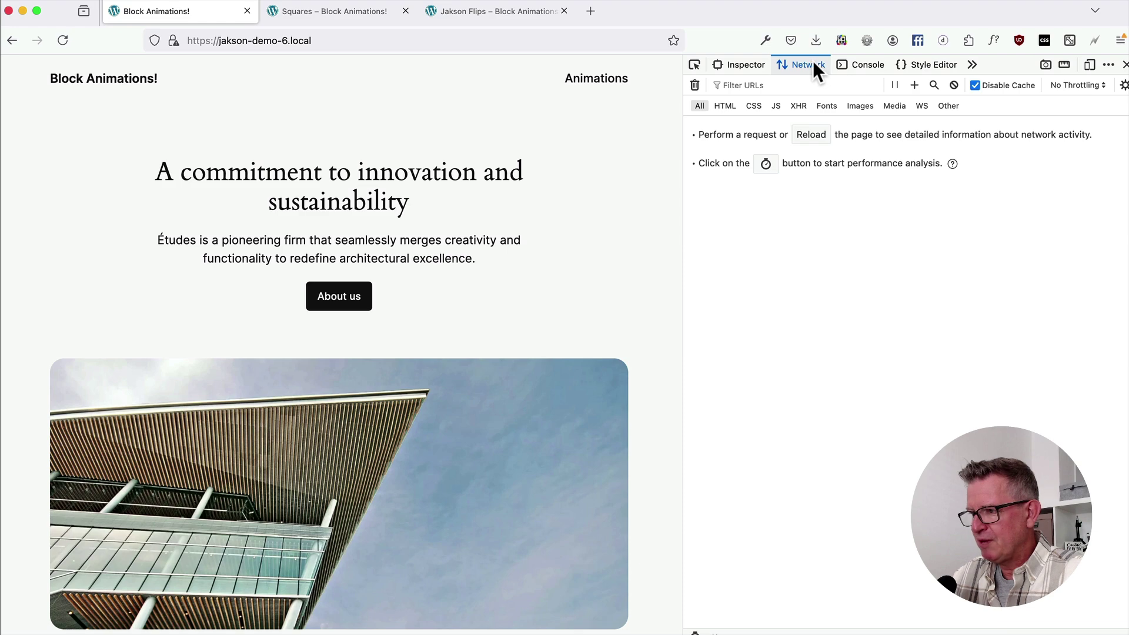
key(super+r)
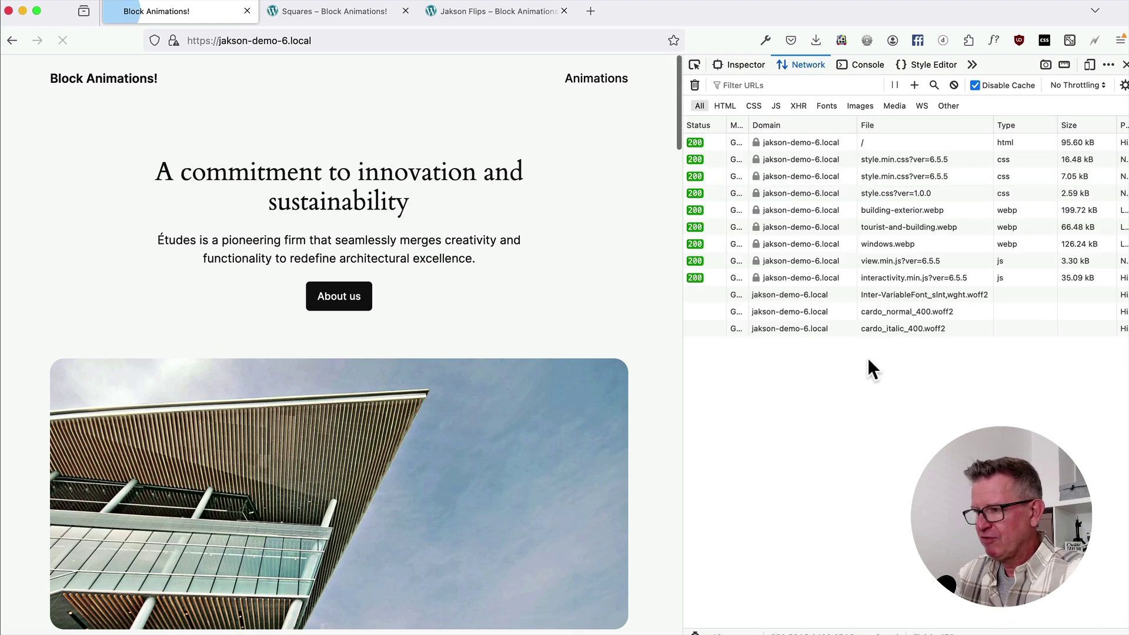
scroll(535, 335, down, 15)
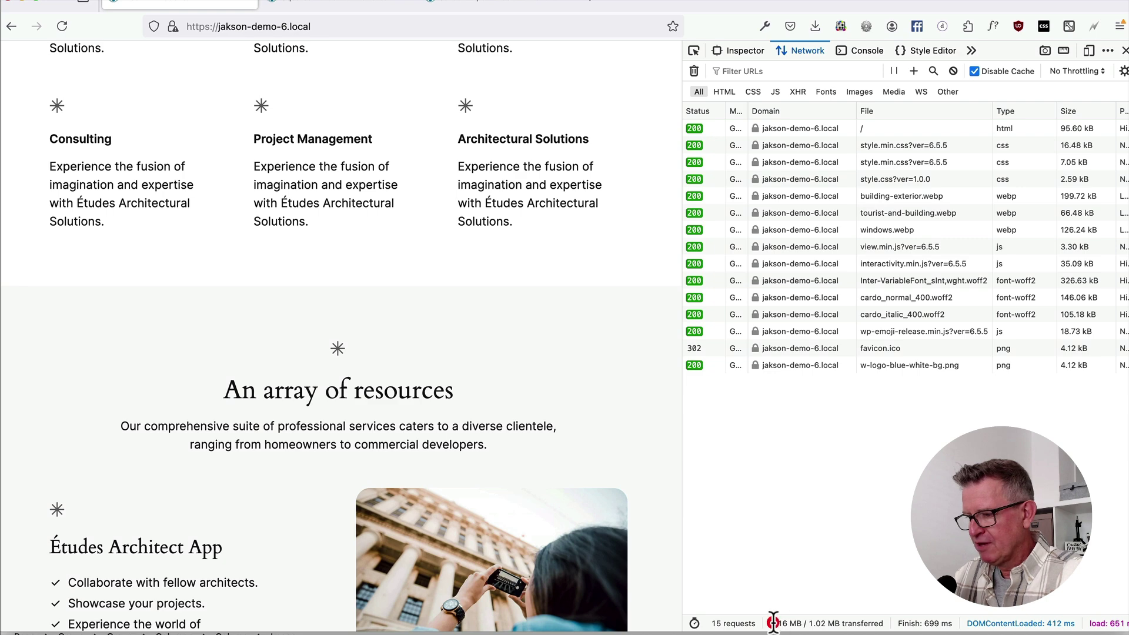
triple_click(772, 622)
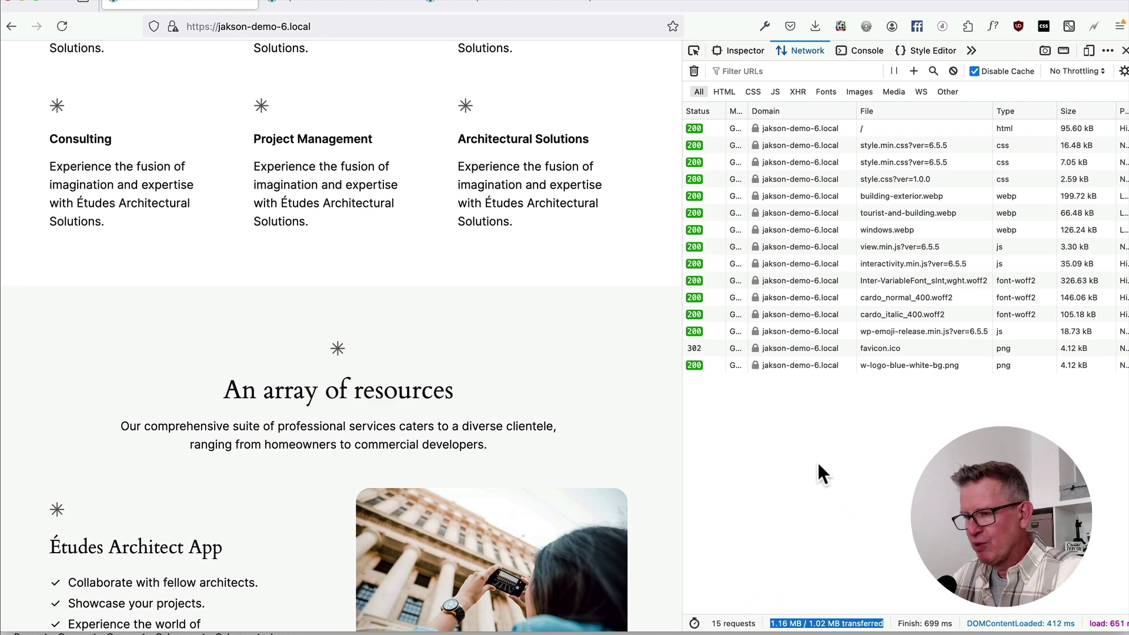
scroll(472, 391, up, 15)
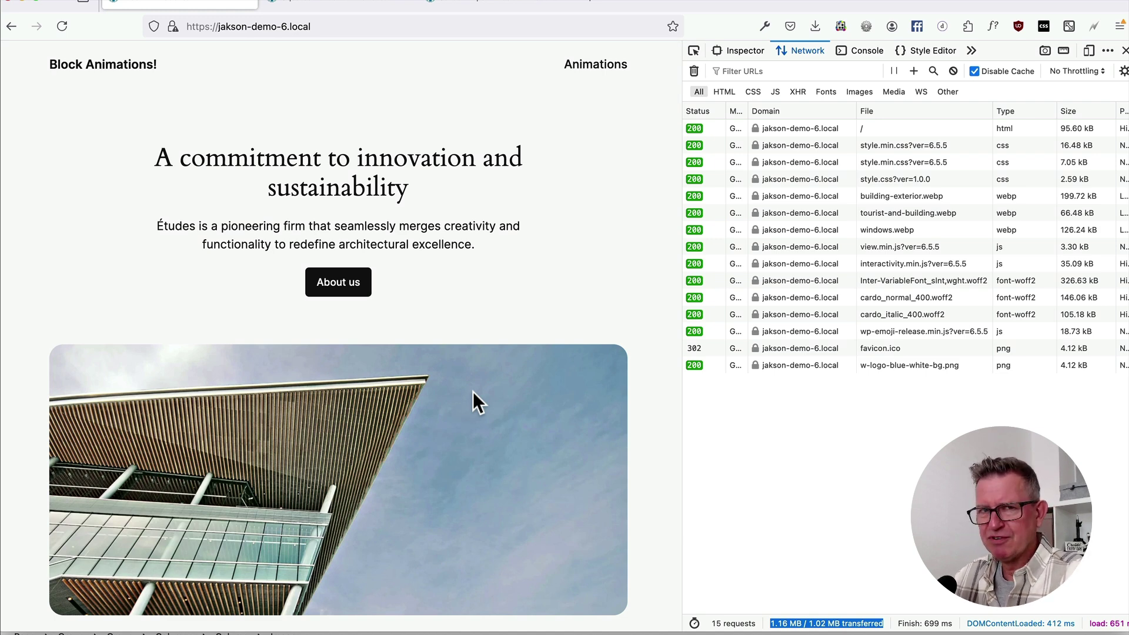
Load the Animations page from the header and scroll its animating blocks, noting 21 requests, 1.45 MB
click(595, 66)
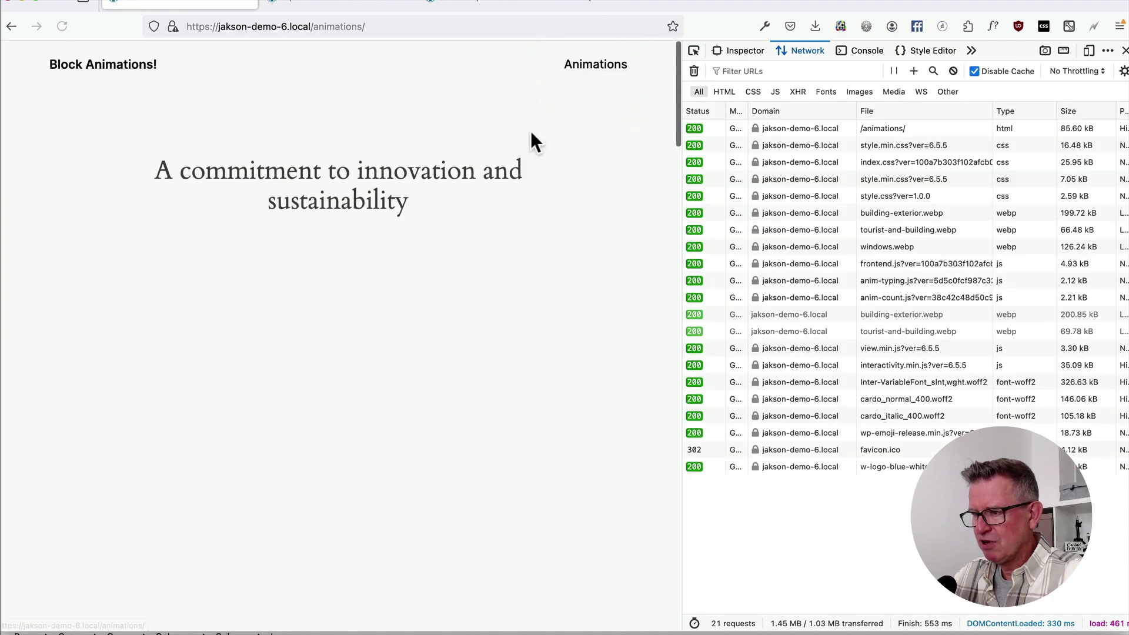
scroll(585, 154, down, 10)
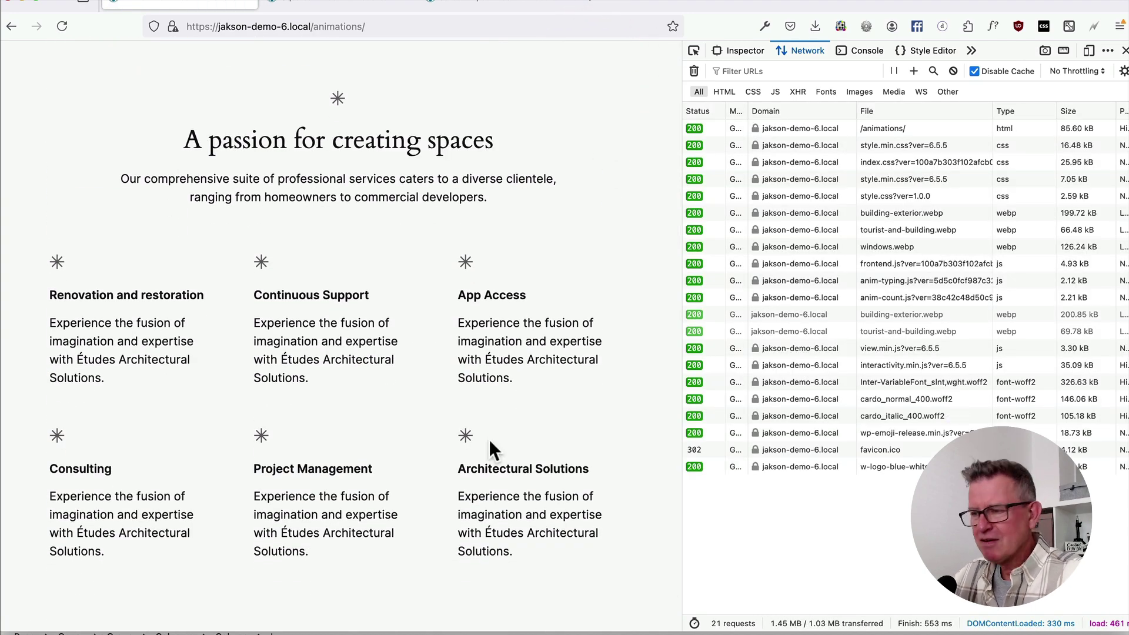
scroll(490, 449, down, 1)
scroll(488, 439, down, 10)
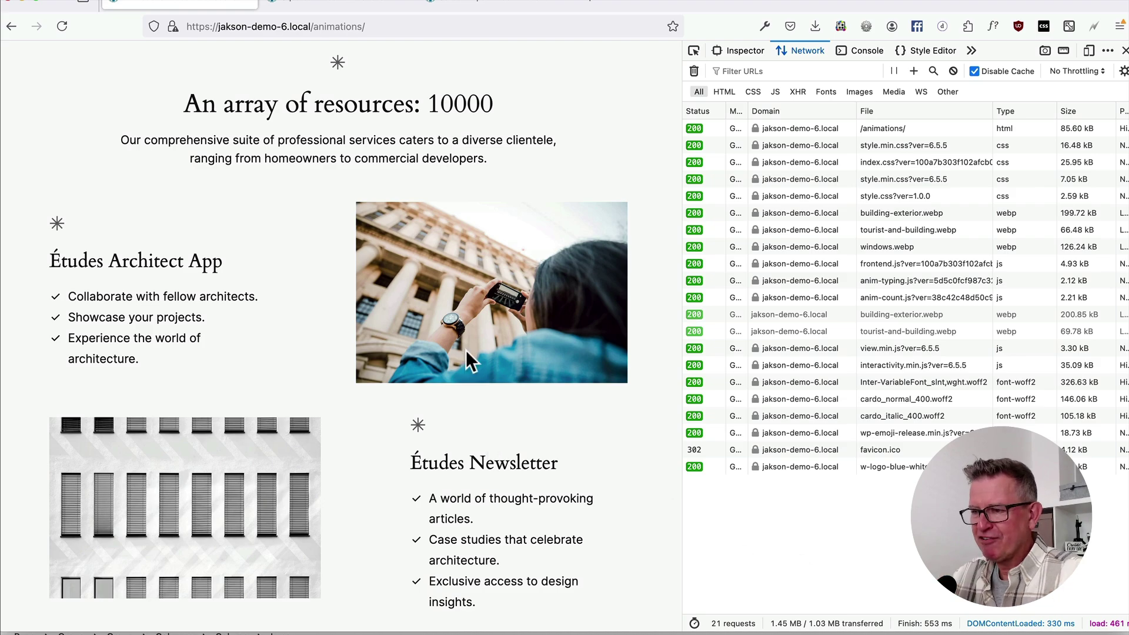
scroll(465, 351, up, 15)
scroll(465, 350, down, 8)
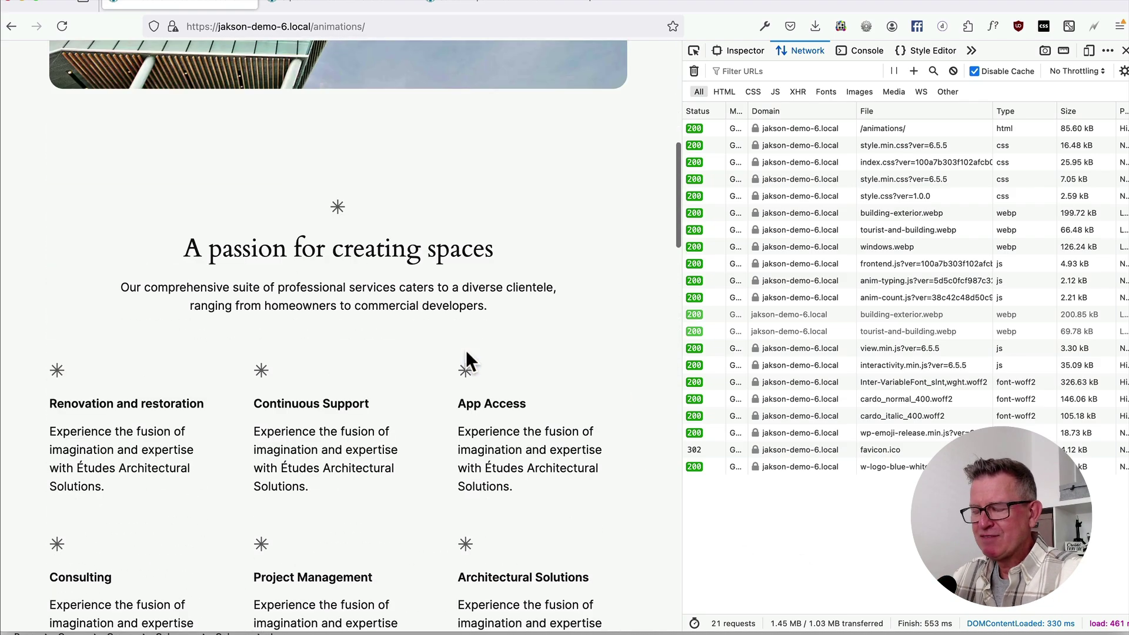
scroll(463, 351, up, 10)
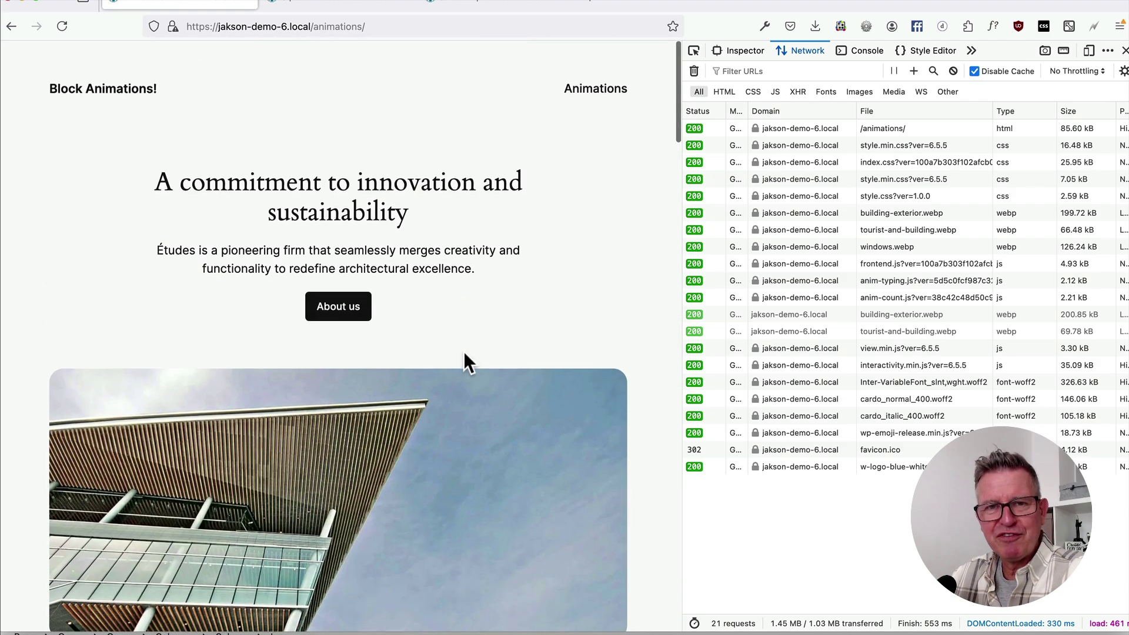